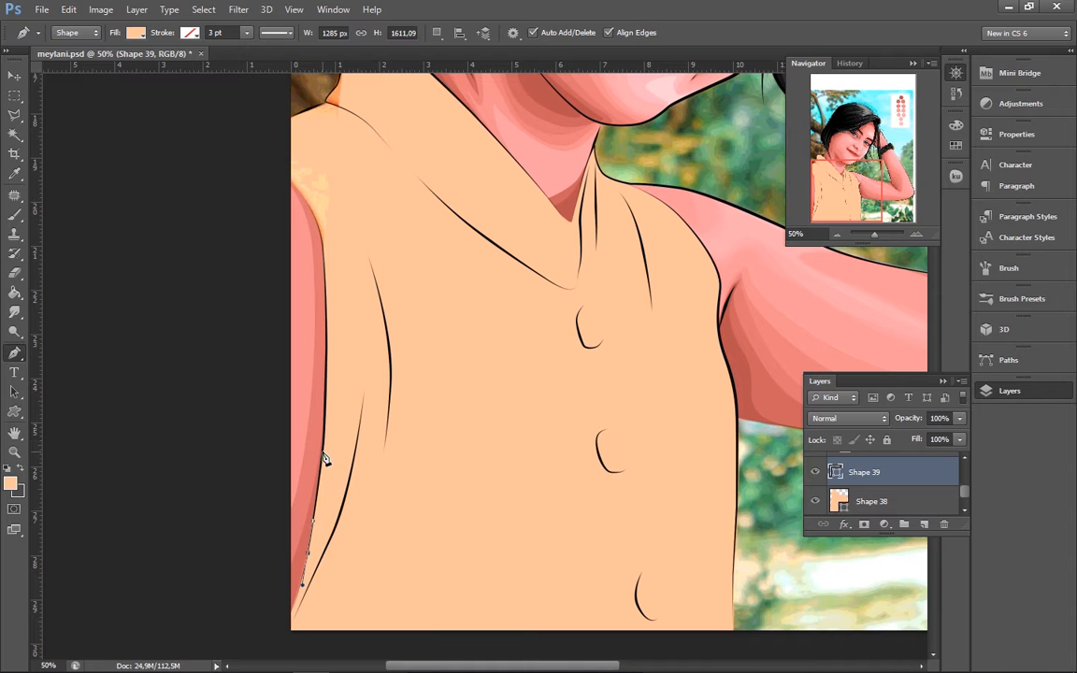
# Continue the base-colour shirt path around the shoulder, outside the canvas edge, to the collar's outer corner
pyautogui.click(255, 164)
pyautogui.click(276, 121)
pyautogui.click(327, 102)
pyautogui.scroll(1, 376, 144)
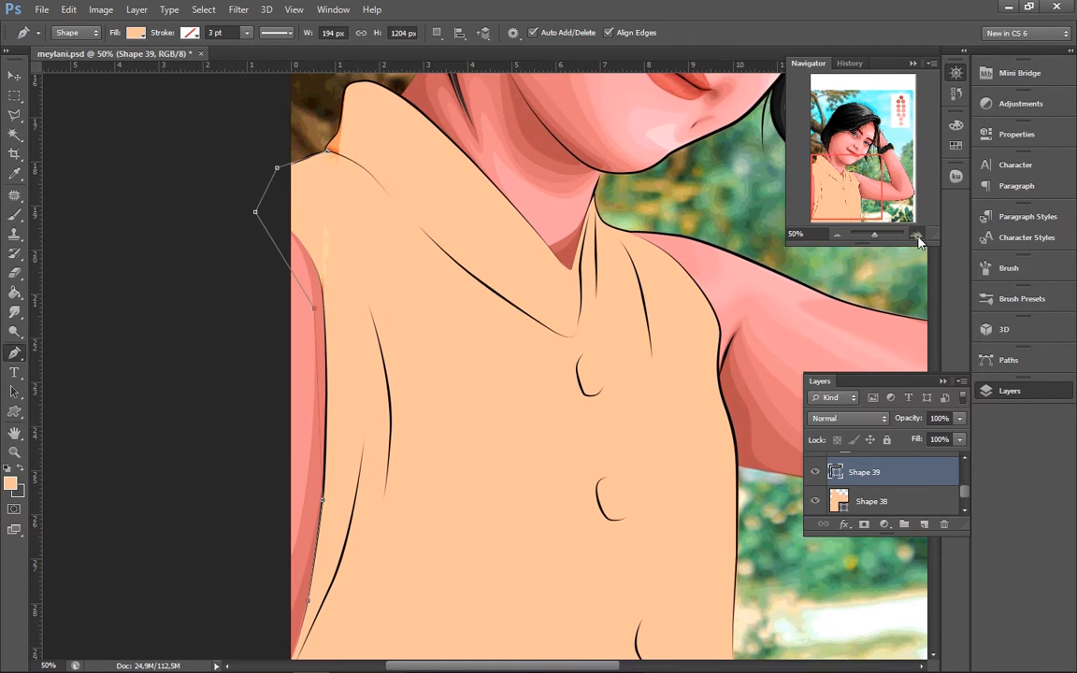
# Trace the path closely along the black outline of the collar's back edge, from the outer corner upward
pyautogui.click(918, 236)
pyautogui.click(918, 234)
pyautogui.click(918, 235)
pyautogui.click(918, 234)
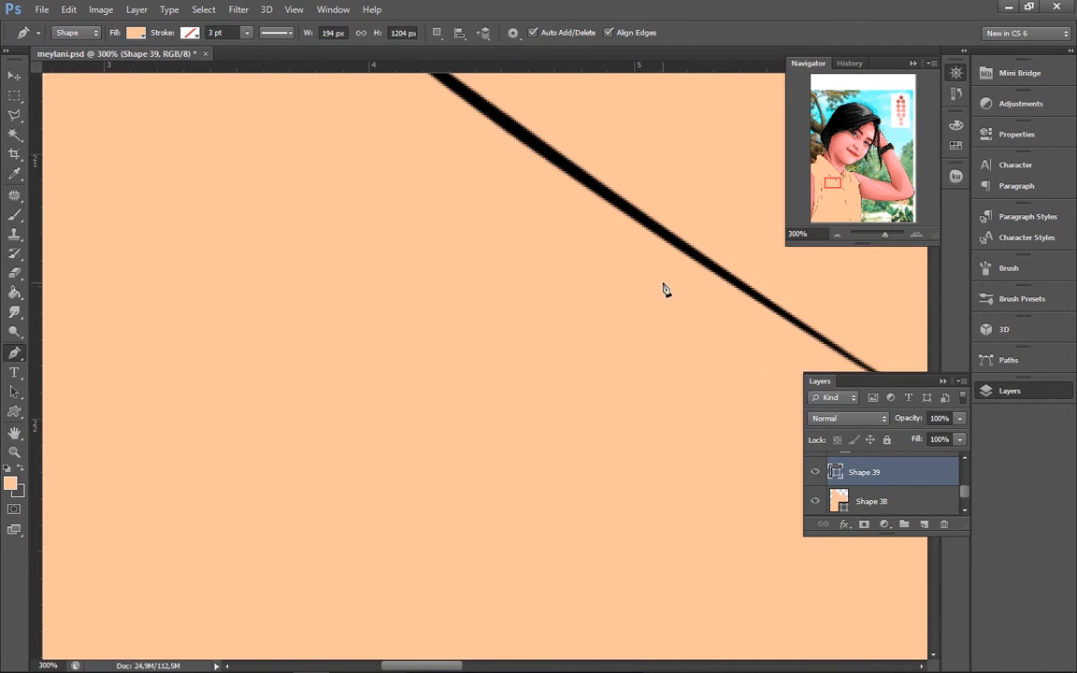
pyautogui.moveTo(262, 187); pyautogui.dragTo(645, 505)
pyautogui.moveTo(551, 210); pyautogui.dragTo(542, 474)
pyautogui.click(918, 236)
pyautogui.moveTo(450, 353); pyautogui.dragTo(415, 358)
pyautogui.click(436, 342)
pyautogui.moveTo(455, 303); pyautogui.dragTo(466, 289)
pyautogui.click(504, 243)
pyautogui.moveTo(539, 186); pyautogui.dragTo(546, 173)
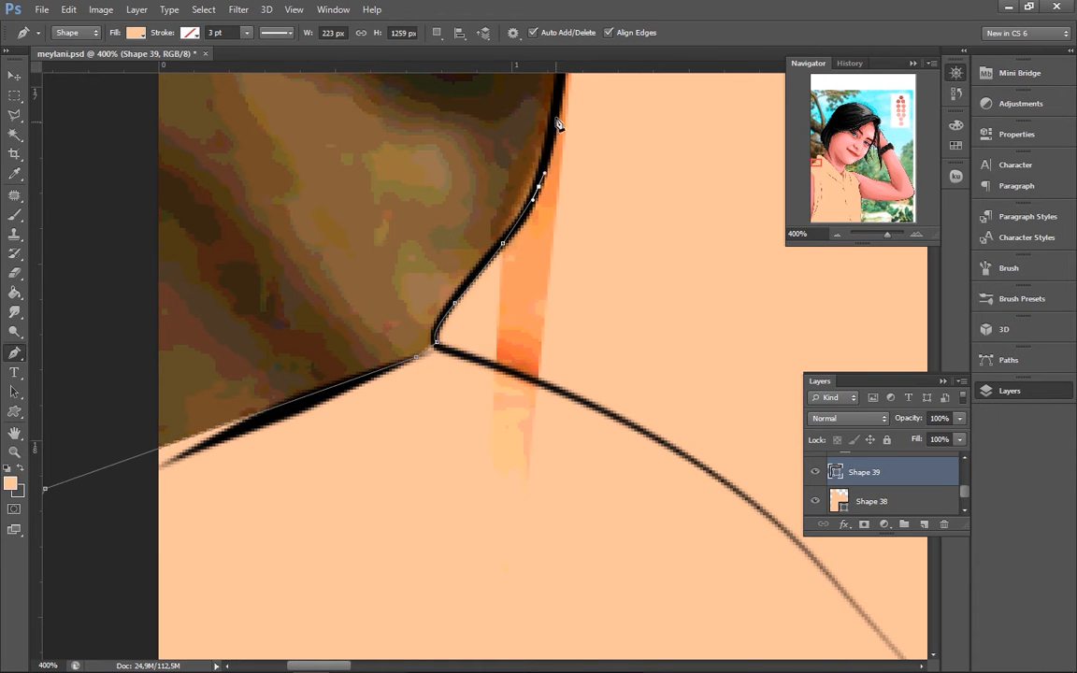
pyautogui.click(555, 116)
pyautogui.moveTo(481, 132); pyautogui.dragTo(421, 397)
pyautogui.click(513, 183)
pyautogui.click(535, 117)
# Bring the base-colour path down through the shirt interior to below the canvas to enclose the armhole side
pyautogui.moveTo(569, 130); pyautogui.dragTo(211, 376)
pyautogui.click(835, 233)
pyautogui.click(836, 234)
pyautogui.click(835, 234)
pyautogui.moveTo(599, 467); pyautogui.dragTo(508, 155)
pyautogui.click(401, 356)
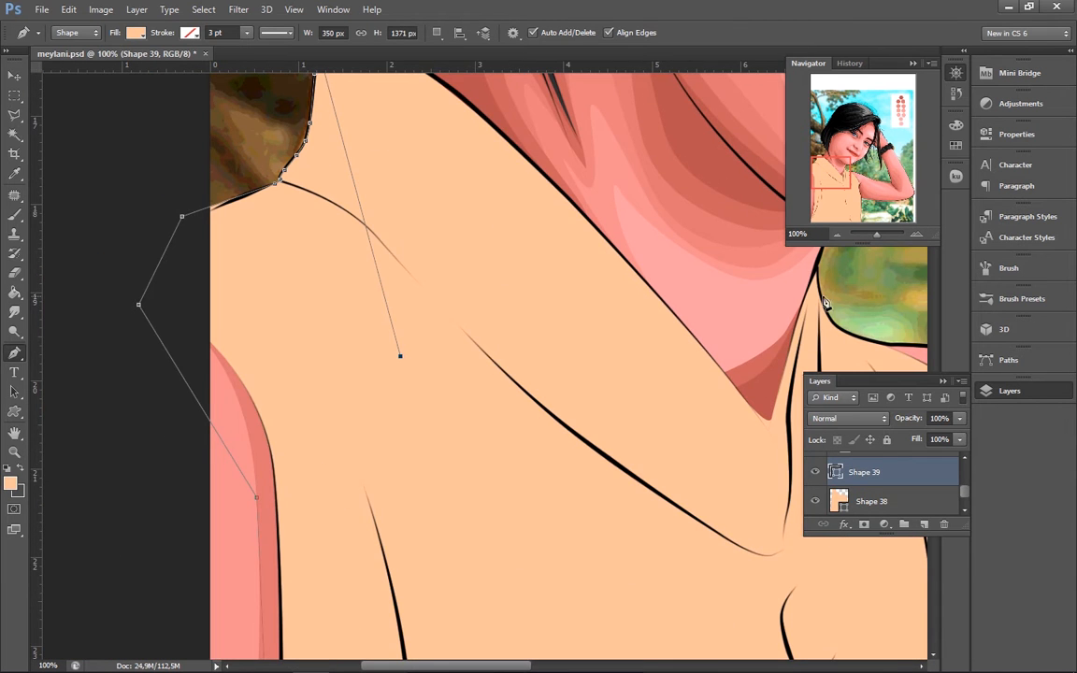
pyautogui.click(838, 234)
pyautogui.click(837, 234)
pyautogui.scroll(-3, 439, 539)
pyautogui.click(453, 608)
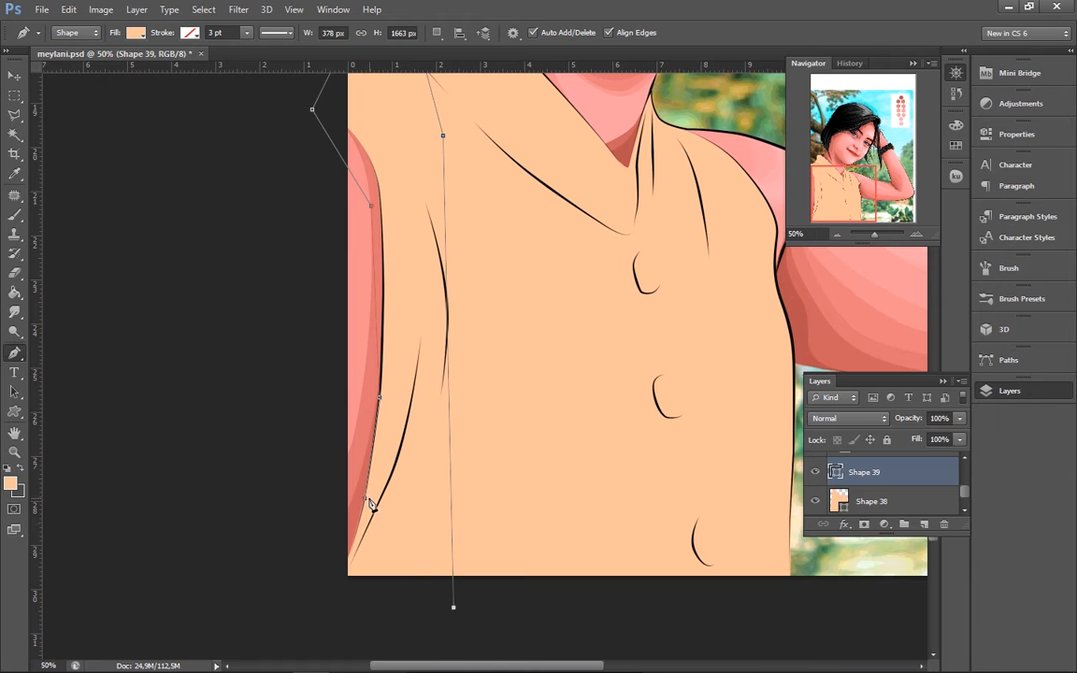
# Merge Shape 38 and Shape 39 into one shirt shape and reduce its fill opacity
pyautogui.click(915, 502)
pyautogui.keyDown('shift'); pyautogui.click(873, 473); pyautogui.keyUp('shift')
pyautogui.rightClick(873, 477)
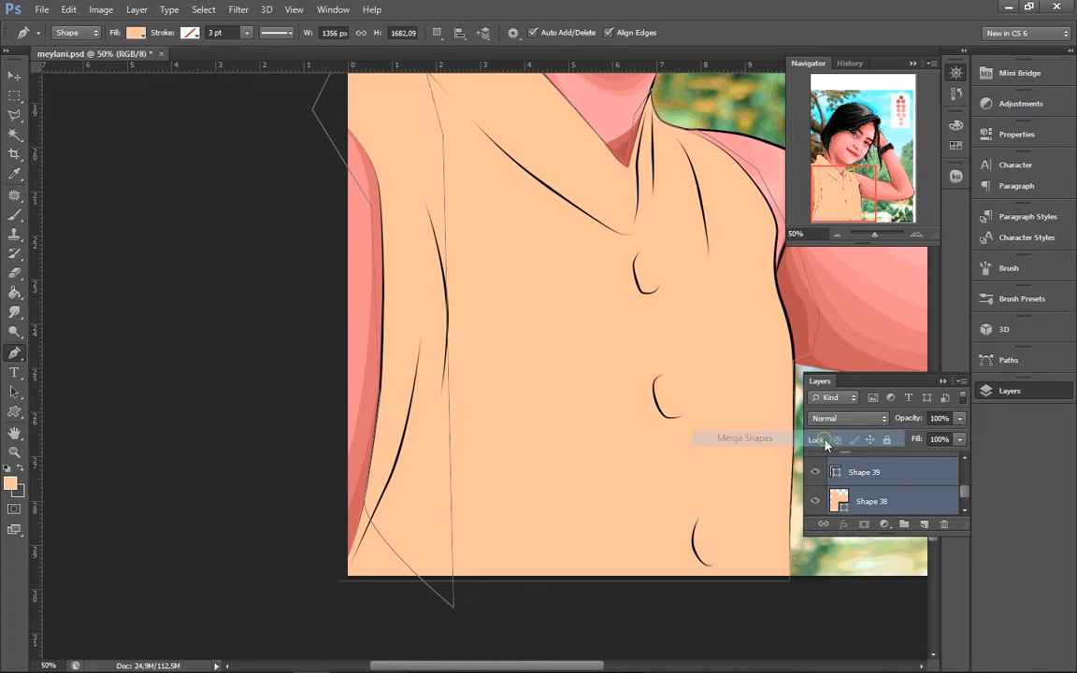
pyautogui.click(822, 442)
pyautogui.moveTo(958, 440); pyautogui.dragTo(908, 457)
# Add a new layer above the merged shirt shape, with a stronger orange foreground colour and 75% fill
pyautogui.click(923, 506)
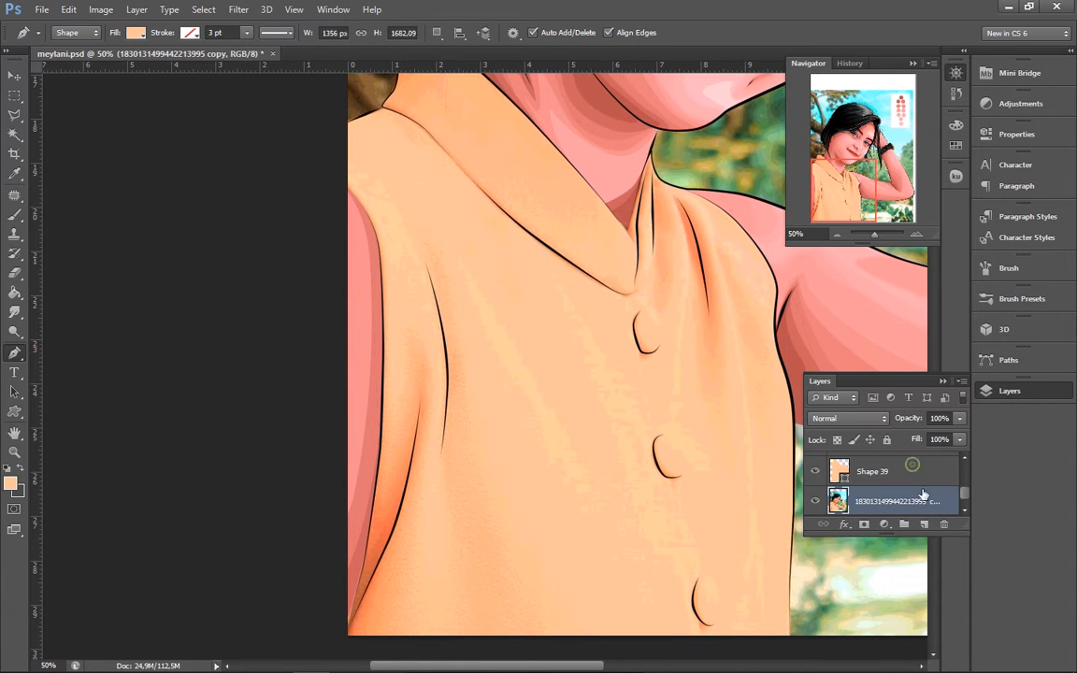
pyautogui.click(914, 470)
pyautogui.click(924, 525)
pyautogui.click(10, 483)
pyautogui.moveTo(783, 353); pyautogui.dragTo(828, 312)
pyautogui.click(1043, 315)
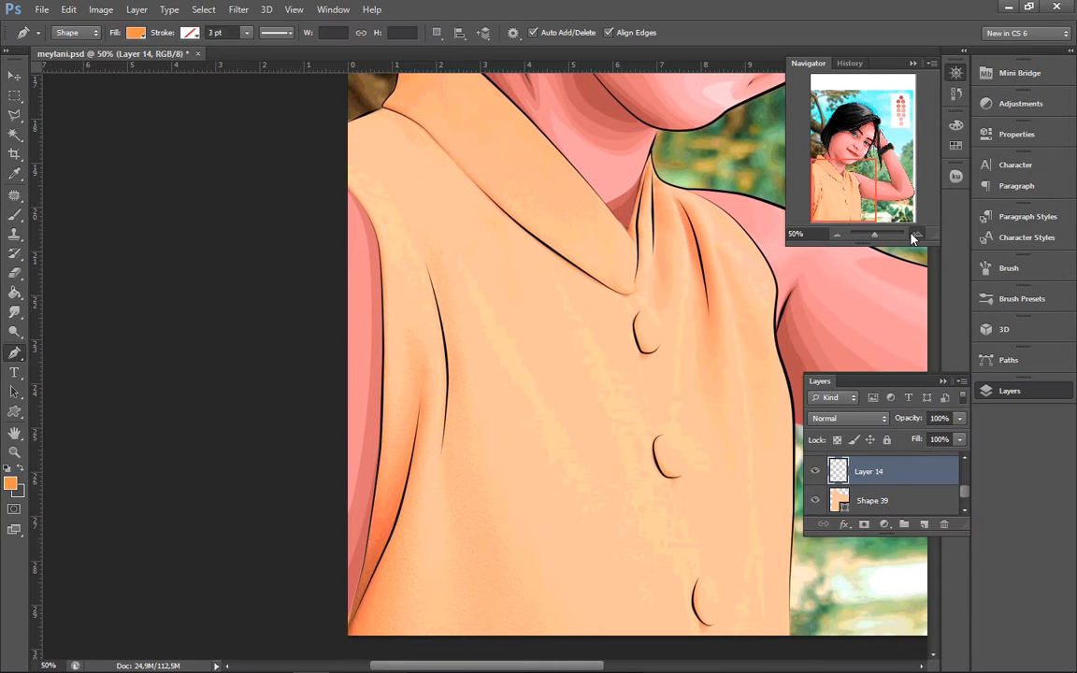
pyautogui.click(915, 235)
pyautogui.click(960, 440)
pyautogui.moveTo(947, 456); pyautogui.dragTo(934, 457)
# Start a collar shadow shape with the Pen tool, following the outline where the collar folds over the shirt
pyautogui.moveTo(551, 141); pyautogui.dragTo(704, 366)
pyautogui.hotkey('ctrl', '+')
pyautogui.hotkey('ctrl', '+')
pyautogui.scroll(5, 568, 273)
pyautogui.hotkey('ctrl', '+')
pyautogui.click(440, 186)
pyautogui.moveTo(579, 180); pyautogui.dragTo(622, 199)
pyautogui.moveTo(600, 392); pyautogui.dragTo(500, 477)
pyautogui.moveTo(369, 561); pyautogui.dragTo(363, 577)
pyautogui.moveTo(452, 545); pyautogui.dragTo(325, 73)
pyautogui.moveTo(415, 209); pyautogui.dragTo(490, 279)
pyautogui.moveTo(680, 506); pyautogui.dragTo(354, 168)
pyautogui.click(789, 615)
# Carry the collar shadow path around the collar tip and back toward the shoulder, forming a thin strip
pyautogui.click(839, 235)
pyautogui.click(839, 235)
pyautogui.moveTo(637, 470); pyautogui.dragTo(715, 530)
pyautogui.click(736, 521)
pyautogui.click(742, 513)
pyautogui.moveTo(490, 379); pyautogui.dragTo(416, 311)
pyautogui.moveTo(261, 175); pyautogui.dragTo(549, 616)
pyautogui.click(145, 197)
pyautogui.click(210, 162)
pyautogui.hotkey('ctrl', 'z')
pyautogui.click(238, 150)
# Trace the collar shadow up the collar's back edge and close the path
pyautogui.click(915, 234)
pyautogui.click(912, 235)
pyautogui.moveTo(306, 408); pyautogui.dragTo(367, 329)
pyautogui.moveTo(382, 285); pyautogui.dragTo(387, 254)
pyautogui.click(397, 133)
pyautogui.scroll(1, 380, 207)
pyautogui.click(426, 101)
pyautogui.moveTo(434, 97); pyautogui.dragTo(439, 90)
pyautogui.click(449, 85)
pyautogui.click(436, 32)
pyautogui.click(452, 66)
# Start an armhole shadow in the same shape, tracing down the outline between the arm and the shirt
pyautogui.click(819, 190)
pyautogui.click(839, 235)
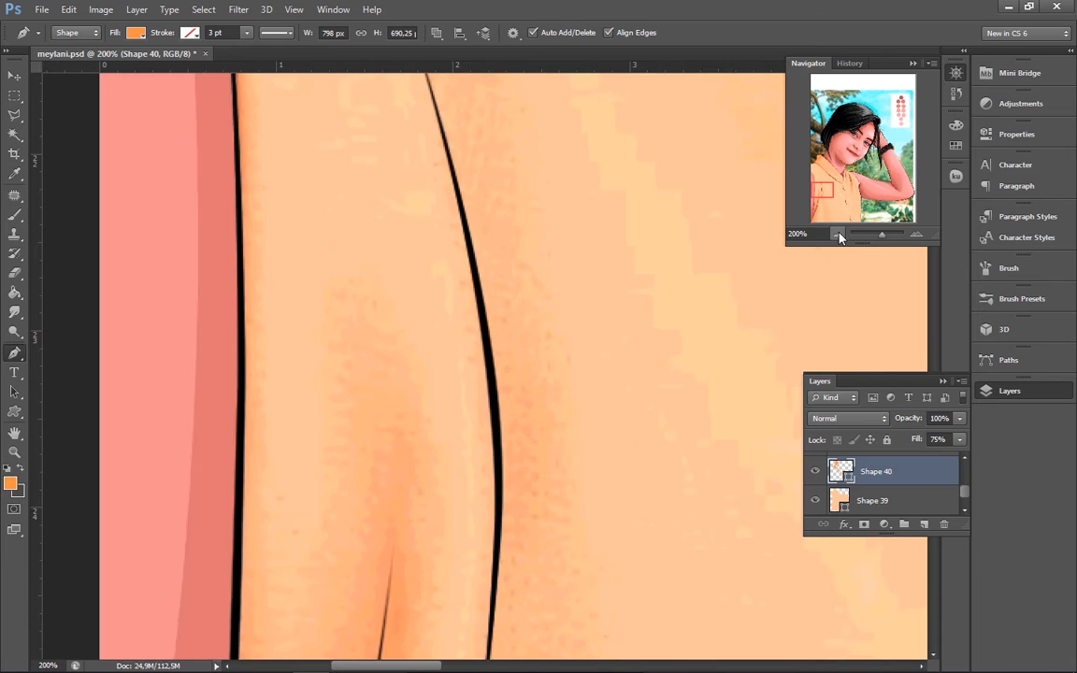
pyautogui.scroll(-8, 327, 530)
pyautogui.click(237, 107)
pyautogui.click(236, 292)
pyautogui.click(219, 478)
pyautogui.click(197, 622)
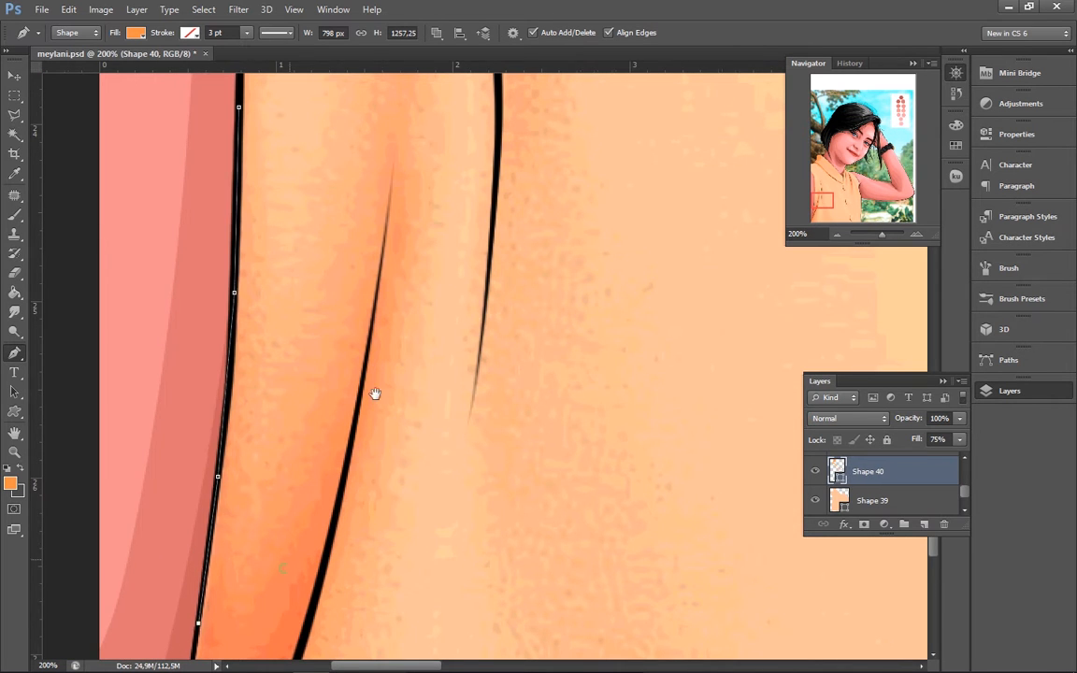
pyautogui.moveTo(271, 591); pyautogui.dragTo(450, 251)
# Extend the armhole shadow path past the shirt's lower corner and below the canvas edge
pyautogui.click(353, 438)
pyautogui.scroll(-1, 320, 580)
pyautogui.scroll(-1, 313, 594)
pyautogui.moveTo(276, 602); pyautogui.dragTo(265, 645)
pyautogui.scroll(-2, 233, 605)
pyautogui.click(259, 613)
pyautogui.click(311, 615)
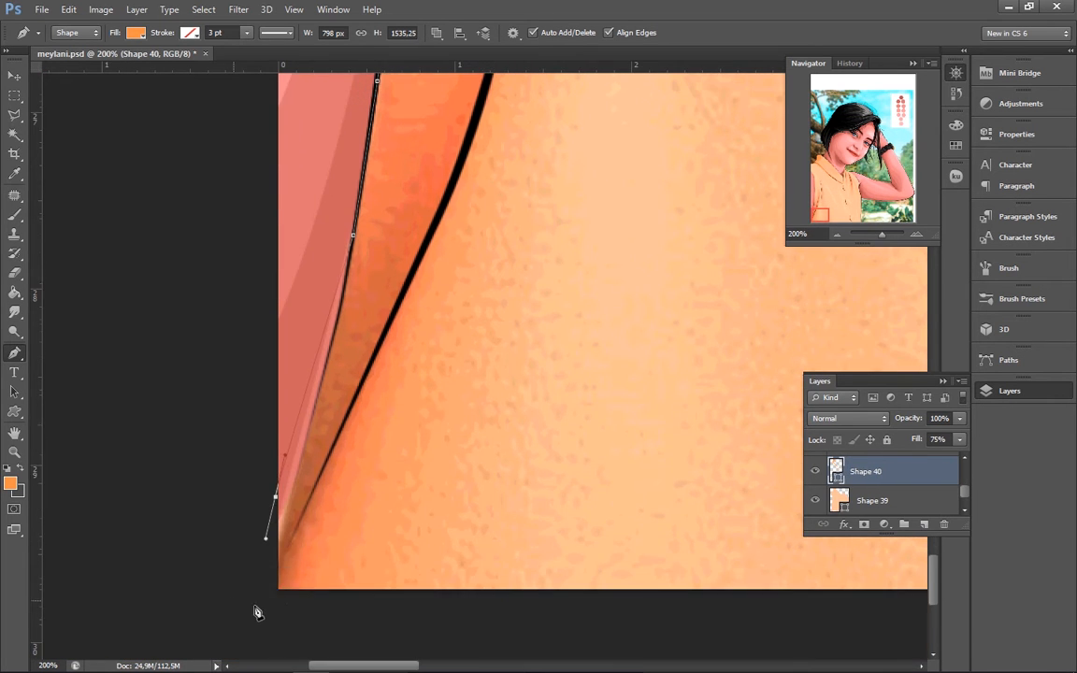
# Bring the armhole shadow path back up beside the side fold line and close it
pyautogui.moveTo(418, 276); pyautogui.dragTo(315, 537)
pyautogui.moveTo(400, 221); pyautogui.dragTo(421, 98)
pyautogui.moveTo(303, 457); pyautogui.dragTo(249, 558)
pyautogui.click(837, 235)
pyautogui.moveTo(393, 176); pyautogui.dragTo(389, 147)
pyautogui.click(386, 129)
# Recolour the Shape 40 shadow to the darker orange #e07832
pyautogui.scroll(1, 508, 266)
pyautogui.scroll(6, 507, 269)
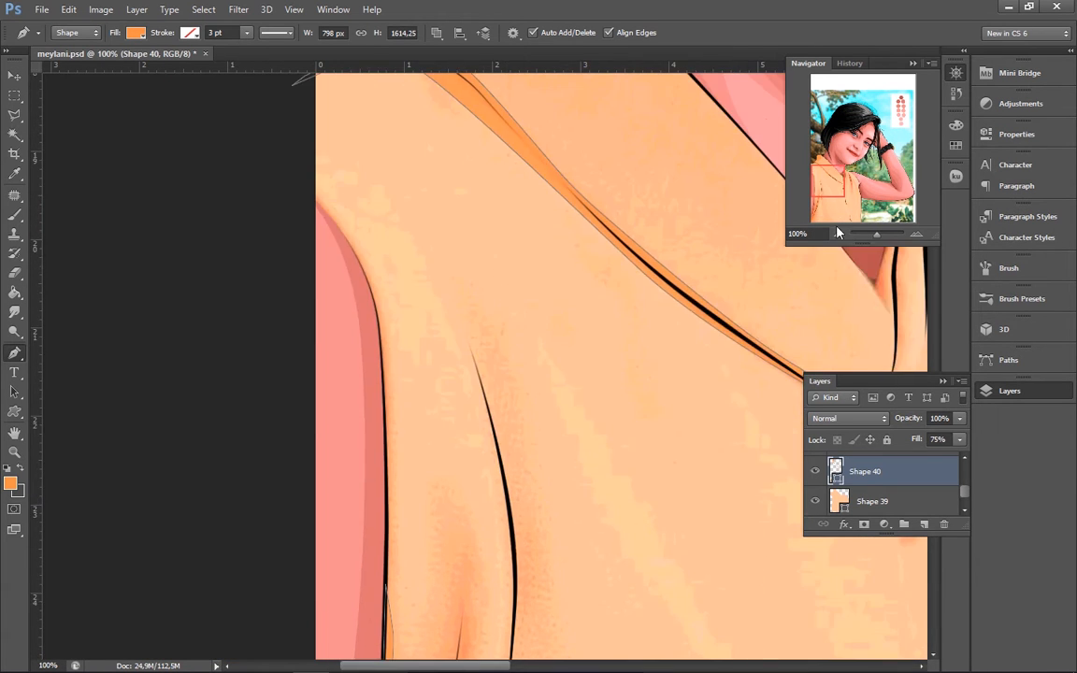
pyautogui.click(837, 235)
pyautogui.moveTo(694, 341); pyautogui.dragTo(557, 174)
pyautogui.doubleClick(837, 480)
pyautogui.click(839, 347)
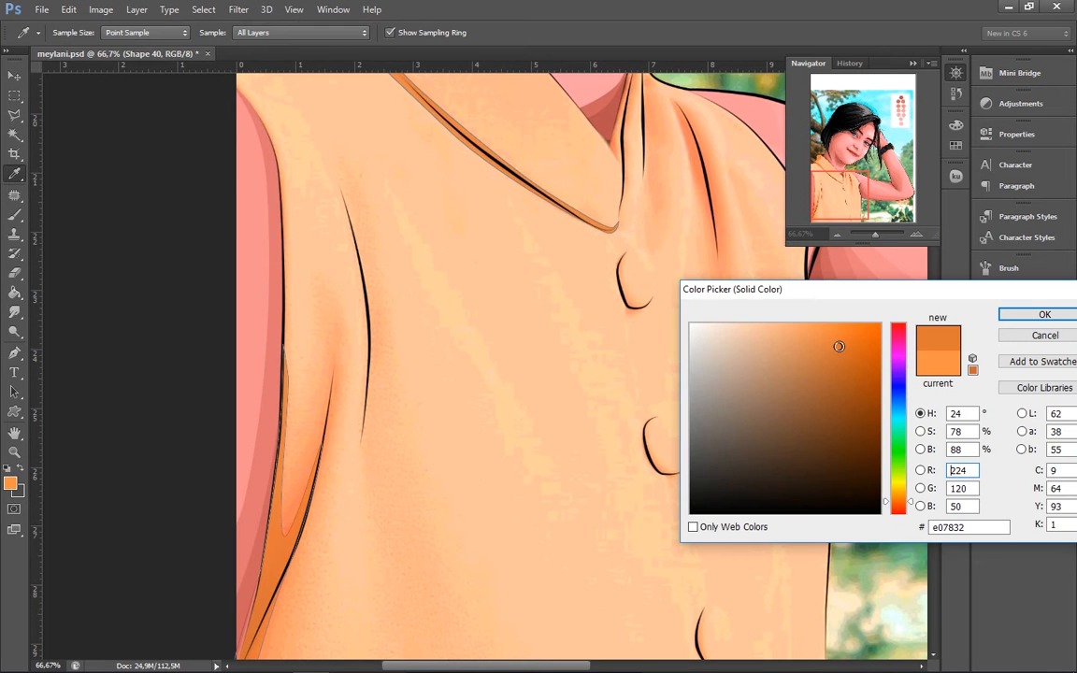
pyautogui.press('Return')
# Add a new layer directly above the base shirt shape and choose a light orange foreground colour for mid-tone shading
pyautogui.click(906, 501)
pyautogui.scroll(1, 598, 349)
pyautogui.scroll(4, 599, 349)
pyautogui.click(924, 525)
pyautogui.click(12, 486)
pyautogui.click(346, 219)
pyautogui.moveTo(805, 332); pyautogui.dragTo(797, 333)
pyautogui.press('Return')
# Draw a narrow pointed shadow with the Pen tool around the fold line below the far shoulder
pyautogui.press('p')
pyautogui.click(677, 303)
pyautogui.moveTo(723, 407); pyautogui.dragTo(727, 460)
pyautogui.moveTo(718, 511); pyautogui.dragTo(709, 464)
pyautogui.moveTo(686, 346); pyautogui.dragTo(675, 312)
pyautogui.click(664, 295)
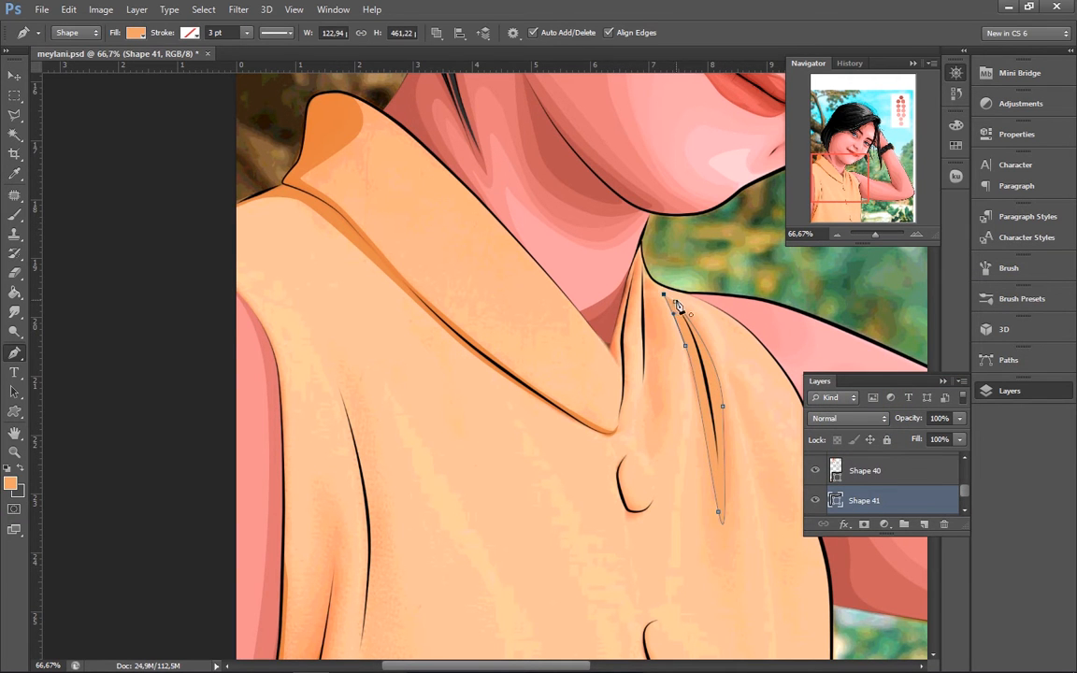
# Trace a mid-tone shadow over the collar and along its lower edge in the same shape
pyautogui.moveTo(567, 330); pyautogui.dragTo(524, 344)
pyautogui.moveTo(404, 259); pyautogui.dragTo(355, 211)
pyautogui.click(354, 212)
pyautogui.moveTo(524, 373); pyautogui.dragTo(409, 313)
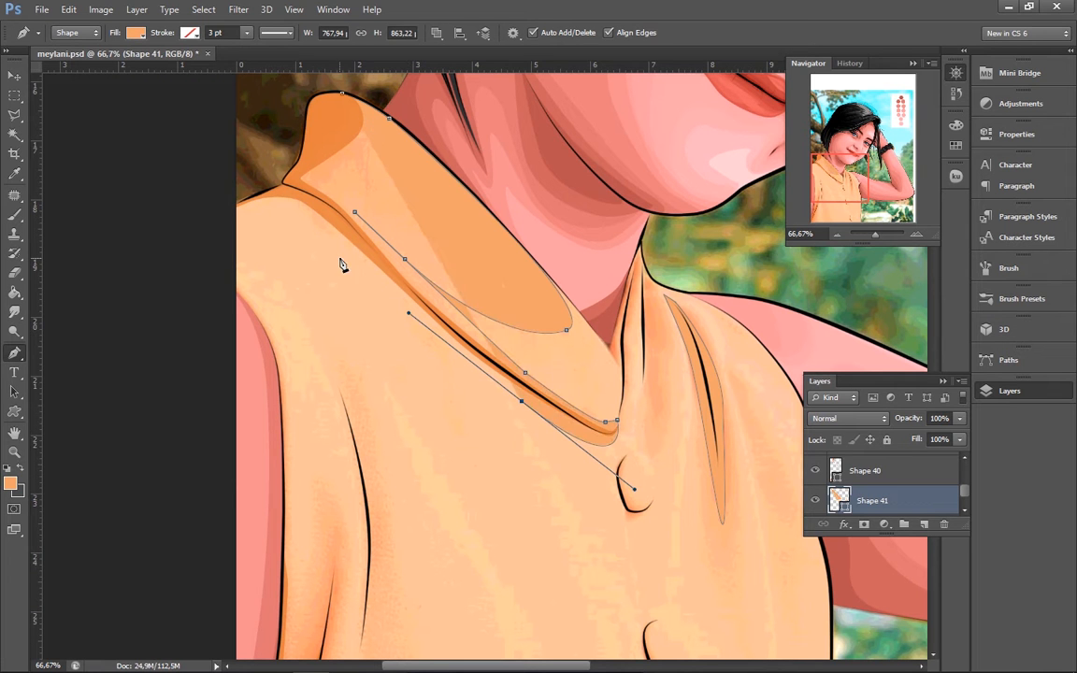
# Extend the mid-tone shadow into pointed chest folds and down the shirt front to below the canvas
pyautogui.moveTo(519, 494); pyautogui.dragTo(552, 582)
pyautogui.hotkey('ctrl', '-')
pyautogui.click(557, 592)
pyautogui.moveTo(437, 398); pyautogui.dragTo(395, 350)
pyautogui.moveTo(420, 497); pyautogui.dragTo(422, 623)
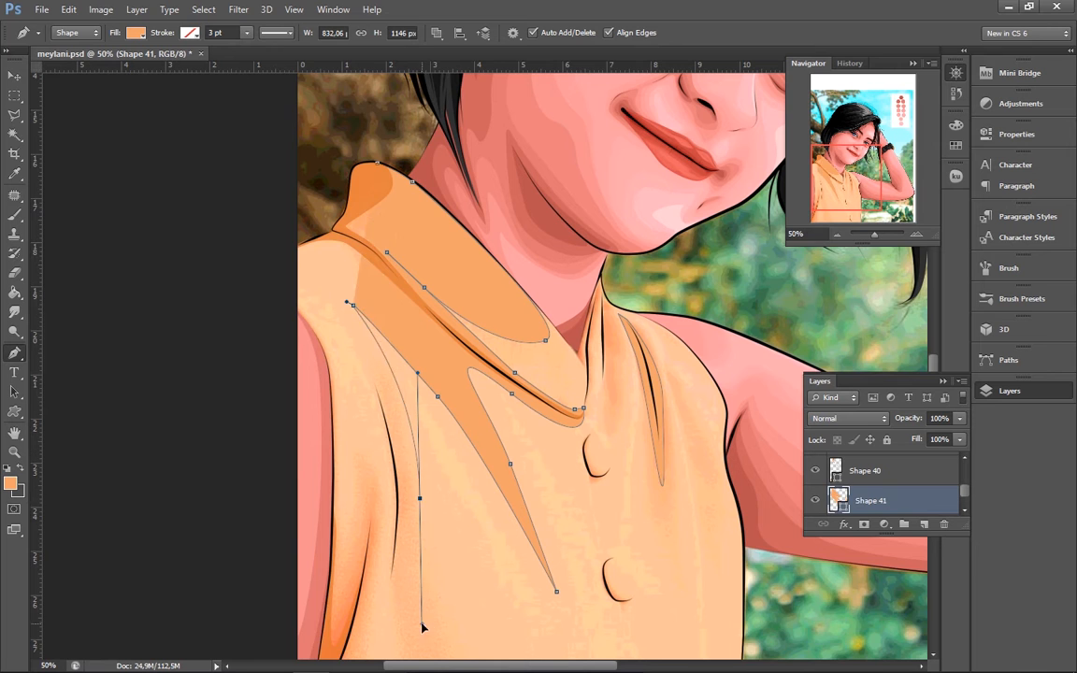
pyautogui.scroll(-2, 778, 260)
pyautogui.click(837, 234)
pyautogui.moveTo(498, 616); pyautogui.dragTo(523, 644)
pyautogui.click(409, 639)
# Lower the mid-tone shadow shape's fill to 31%
pyautogui.click(961, 439)
pyautogui.click(936, 456)
pyautogui.moveTo(923, 457); pyautogui.dragTo(908, 455)
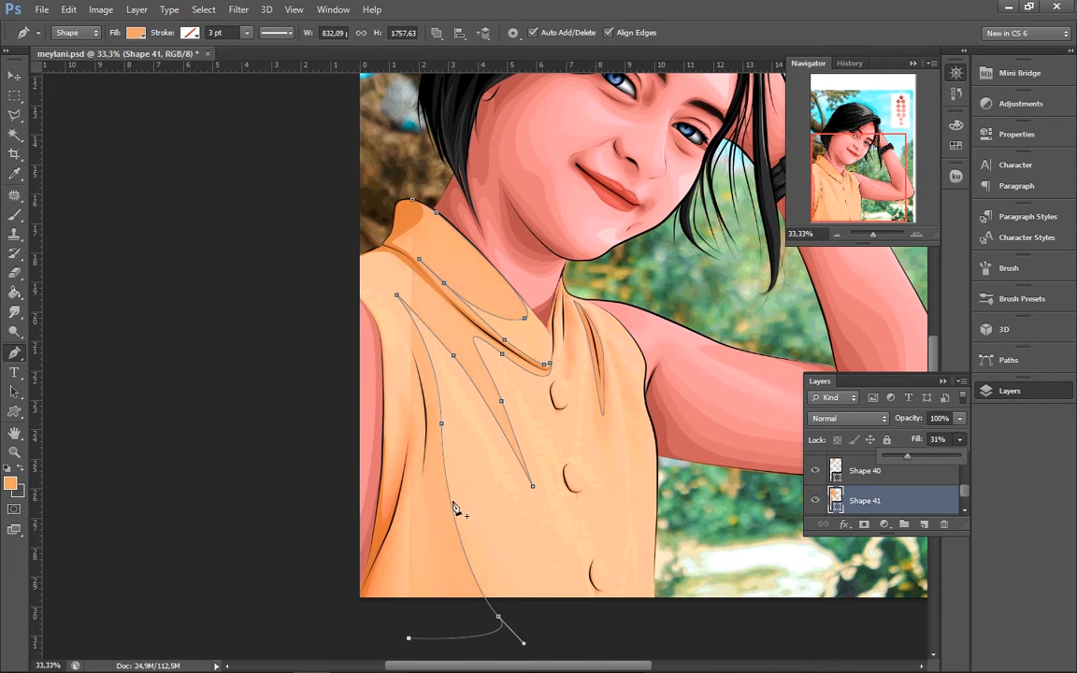
# Run the mid-tone shadow path up the chest fold, around the shoulder outside the canvas, and close it at the collar
pyautogui.moveTo(355, 281); pyautogui.dragTo(342, 263)
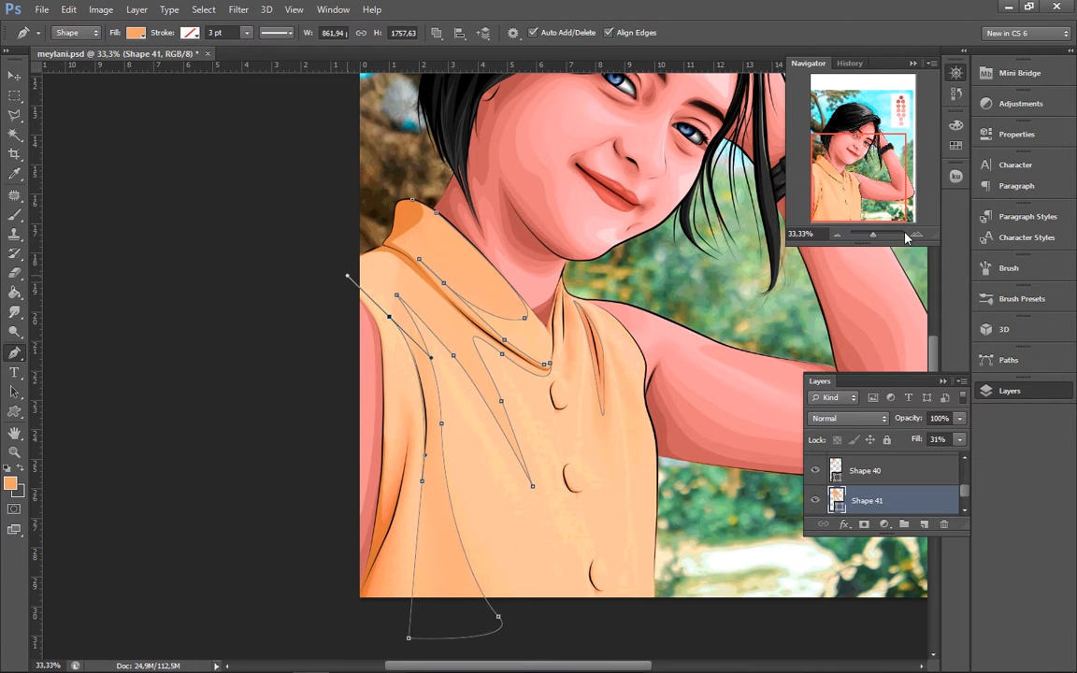
pyautogui.hotkey('ctrl', '+')
pyautogui.click(333, 184)
pyautogui.click(377, 118)
# Trace a mid-tone shadow down the shirt's armhole edge in the same shape, starting at the shoulder
pyautogui.scroll(-3, 387, 489)
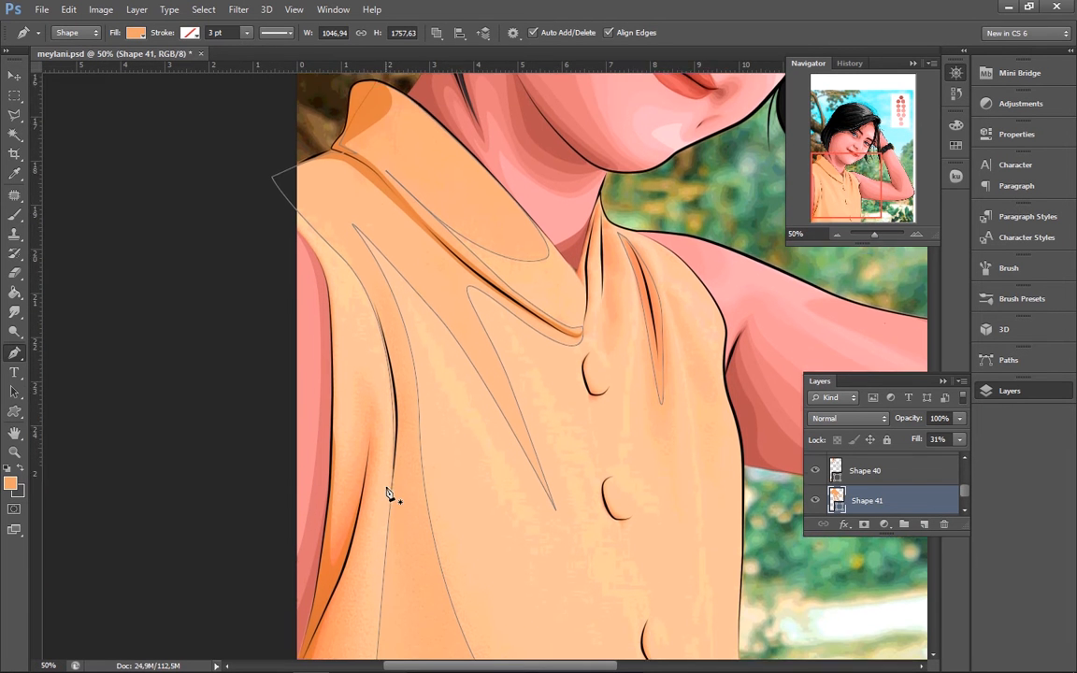
pyautogui.hotkey('ctrl', '+')
pyautogui.hotkey('ctrl', '+')
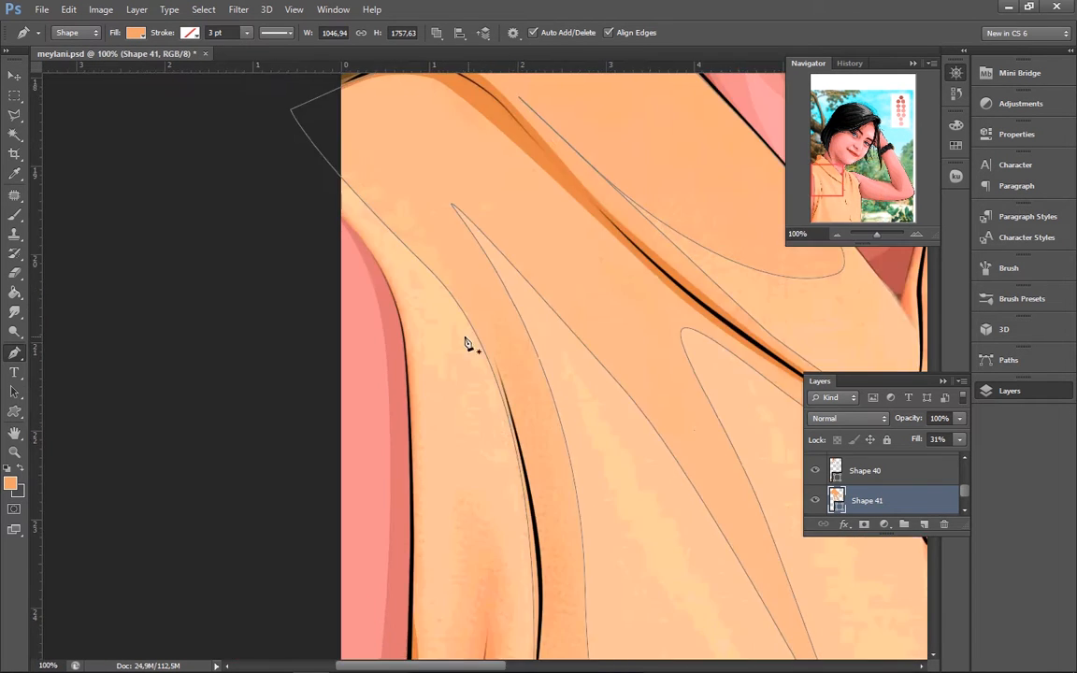
pyautogui.moveTo(420, 412); pyautogui.dragTo(418, 573)
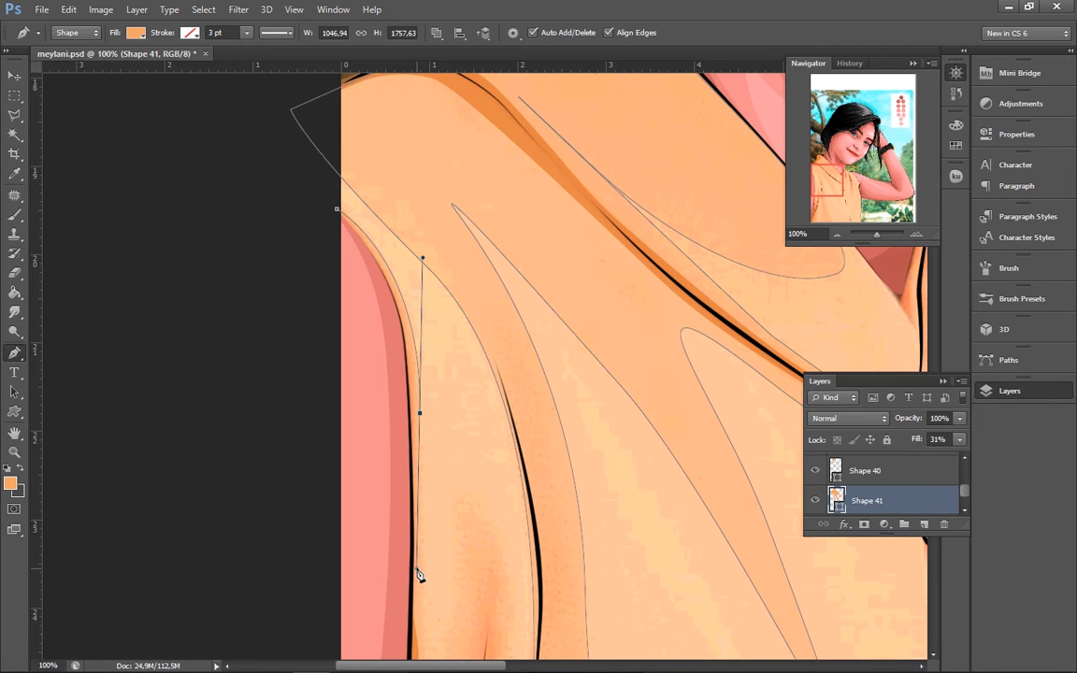
pyautogui.scroll(-3, 418, 572)
pyautogui.click(428, 624)
pyautogui.click(835, 234)
# Shape the armhole shadow around the short rounded fold, run it below and outside the canvas, and close it at the shoulder
pyautogui.moveTo(471, 495); pyautogui.dragTo(477, 411)
pyautogui.moveTo(499, 442); pyautogui.dragTo(501, 512)
pyautogui.moveTo(484, 621); pyautogui.dragTo(476, 649)
pyautogui.scroll(-3, 524, 577)
pyautogui.click(835, 235)
pyautogui.click(438, 611)
pyautogui.moveTo(302, 576); pyautogui.dragTo(303, 560)
pyautogui.moveTo(283, 388); pyautogui.dragTo(300, 357)
pyautogui.click(410, 128)
pyautogui.moveTo(701, 181); pyautogui.dragTo(326, 535)
# Trace a narrow mid-tone shadow beside the black line at the collar opening in the same shape
pyautogui.click(918, 234)
pyautogui.click(920, 234)
pyautogui.click(919, 234)
pyautogui.click(475, 593)
pyautogui.moveTo(492, 414); pyautogui.dragTo(505, 363)
pyautogui.click(523, 303)
pyautogui.moveTo(490, 515); pyautogui.dragTo(491, 558)
pyautogui.scroll(-1, 494, 572)
pyautogui.click(492, 614)
pyautogui.click(518, 513)
pyautogui.click(541, 282)
pyautogui.click(544, 171)
# Trace mid-tone shadows over the folds descending from the neck and far shoulder
pyautogui.moveTo(635, 457); pyautogui.dragTo(622, 507)
pyautogui.scroll(-1, 625, 528)
pyautogui.moveTo(630, 584); pyautogui.dragTo(638, 642)
pyautogui.moveTo(514, 283); pyautogui.dragTo(478, 65)
pyautogui.moveTo(536, 523); pyautogui.dragTo(519, 430)
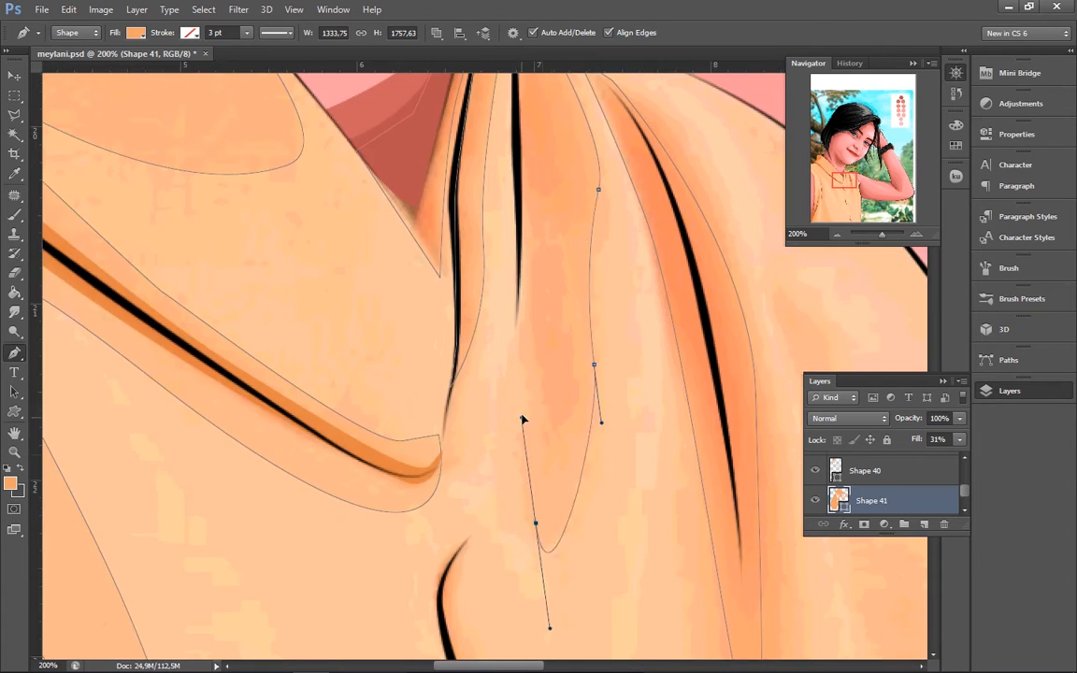
pyautogui.hotkey('ctrl', '-')
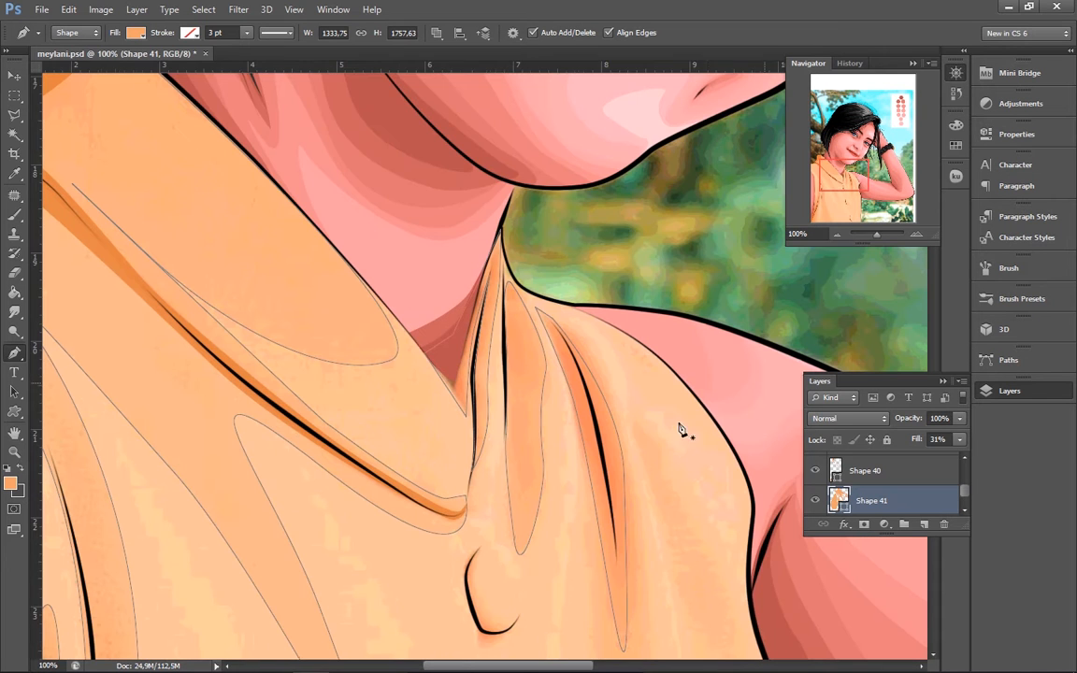
# Add an elongated mid-tone shadow patch on the chest near the raised arm's armhole
pyautogui.click(703, 643)
pyautogui.moveTo(733, 630); pyautogui.dragTo(731, 602)
pyautogui.moveTo(671, 470); pyautogui.dragTo(632, 409)
pyautogui.moveTo(654, 499)
pyautogui.mouseDown()
pyautogui.moveTo(690, 589)
pyautogui.moveTo(660, 290)
pyautogui.mouseUp()
pyautogui.click(703, 644)
# Trace a mid-tone crescent shadow inside the top button's outline
pyautogui.hotkey('ctrl', '+')
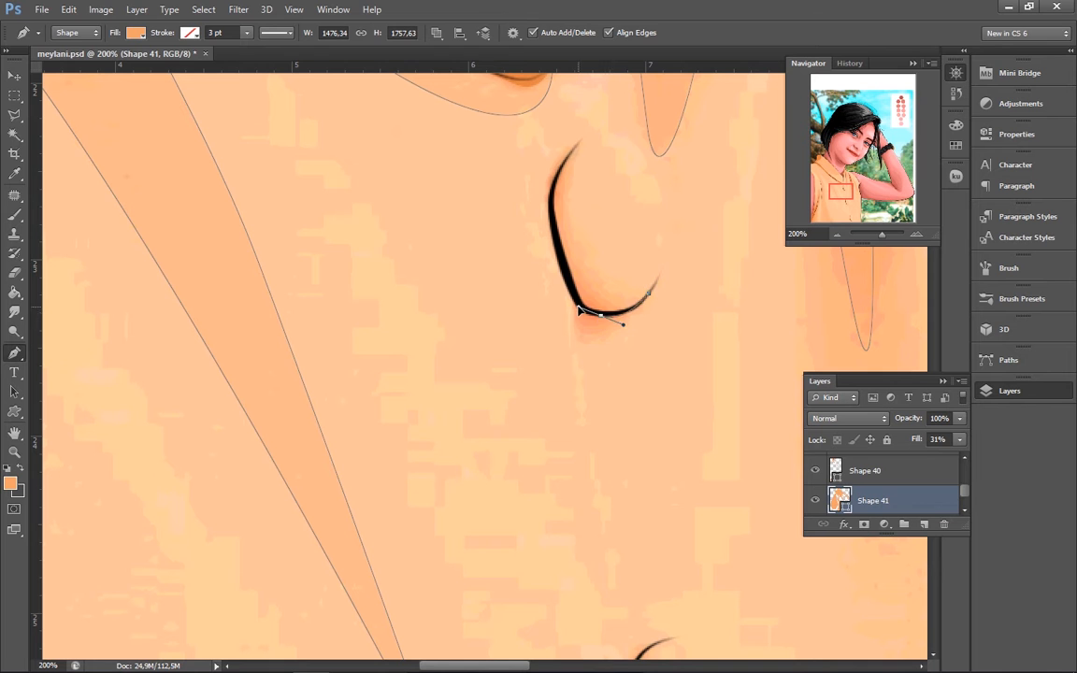
pyautogui.click(590, 132)
pyautogui.moveTo(584, 253); pyautogui.dragTo(603, 287)
pyautogui.click(642, 303)
pyautogui.moveTo(686, 527); pyautogui.dragTo(593, 186)
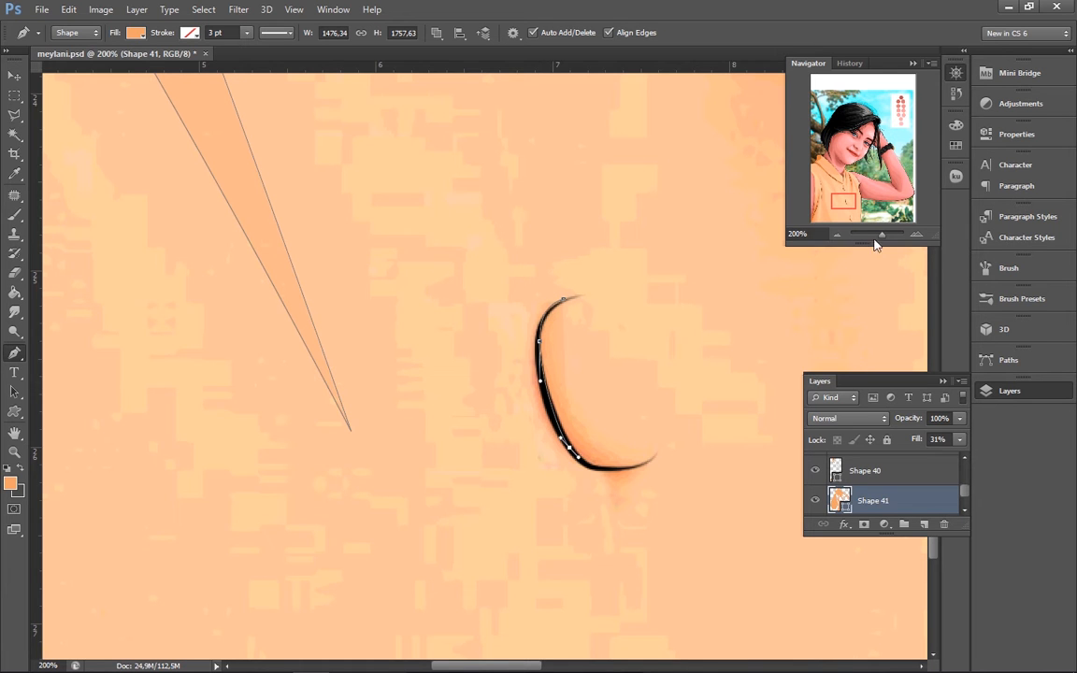
# Trace a mid-tone crescent shadow inside the second button's outline
pyautogui.hotkey('ctrl', '+')
pyautogui.click(742, 497)
pyautogui.moveTo(620, 447); pyautogui.dragTo(601, 389)
pyautogui.click(603, 268)
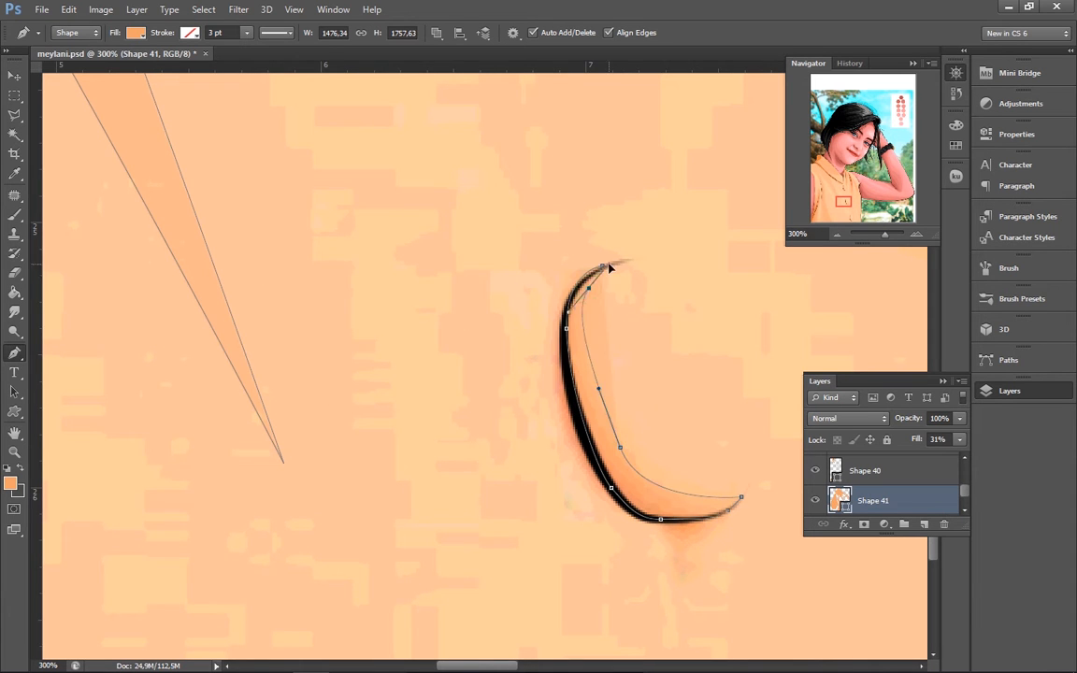
# Trace and close a mid-tone crescent shadow inside the third button's outline near the canvas bottom
pyautogui.moveTo(694, 521); pyautogui.dragTo(524, 140)
pyautogui.moveTo(706, 524); pyautogui.dragTo(520, 172)
pyautogui.moveTo(738, 450); pyautogui.dragTo(740, 315)
pyautogui.click(482, 243)
pyautogui.moveTo(440, 402); pyautogui.dragTo(452, 458)
pyautogui.moveTo(510, 527); pyautogui.dragTo(549, 545)
pyautogui.click(562, 537)
pyautogui.moveTo(471, 361); pyautogui.dragTo(480, 265)
pyautogui.click(483, 243)
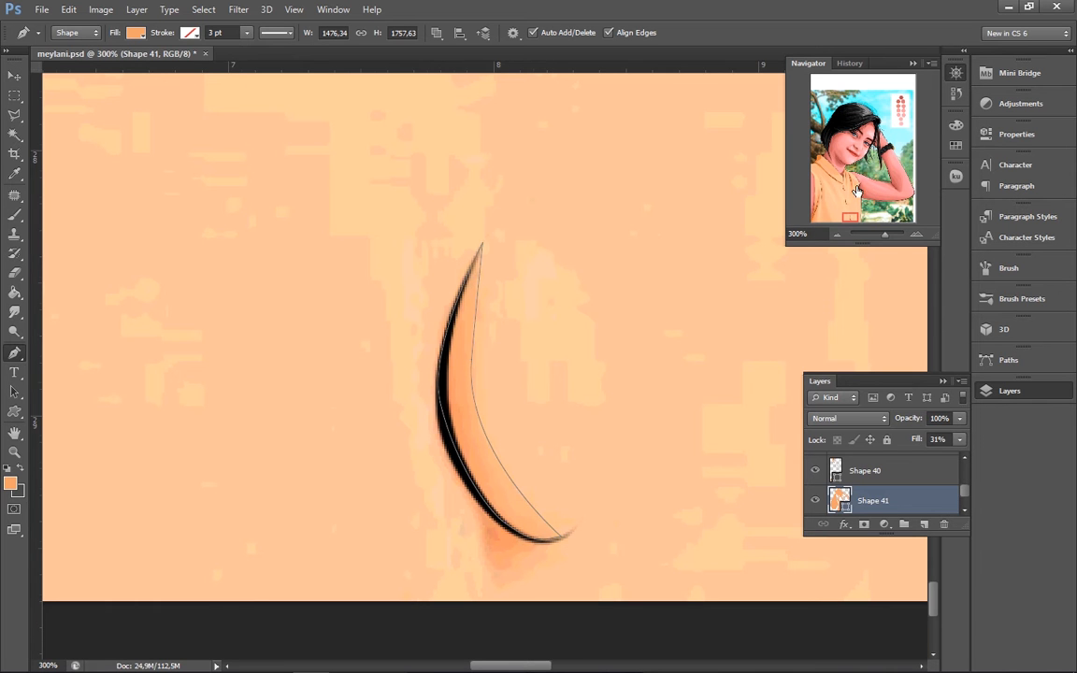
# Restore the mid-tone shadow shape's fill to 100%
pyautogui.click(838, 234)
pyautogui.click(838, 235)
pyautogui.click(838, 235)
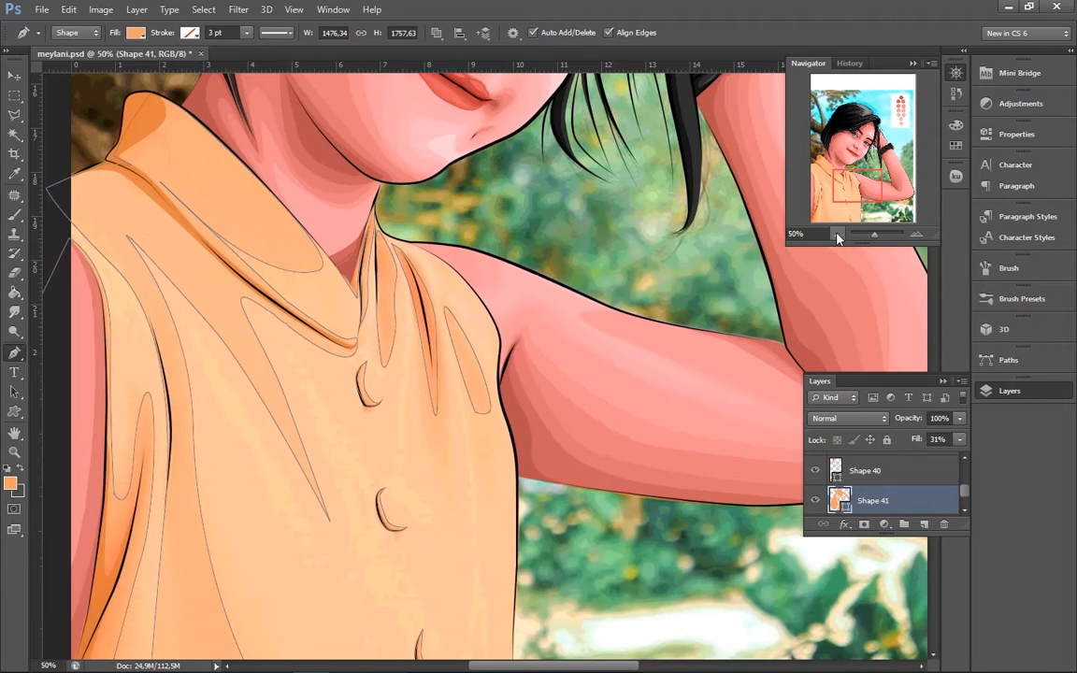
pyautogui.click(921, 476)
pyautogui.click(917, 495)
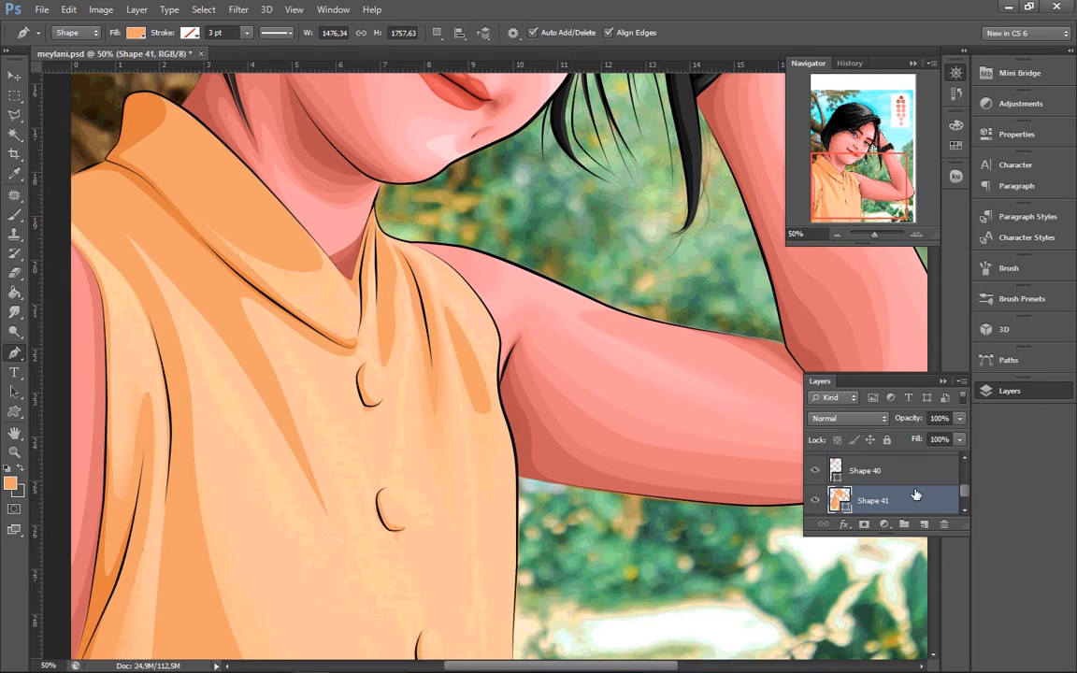
# Select the darker shadow shape layer and trace a thin dark sliver along the vertical fold line below the neck
pyautogui.click(841, 238)
pyautogui.click(905, 478)
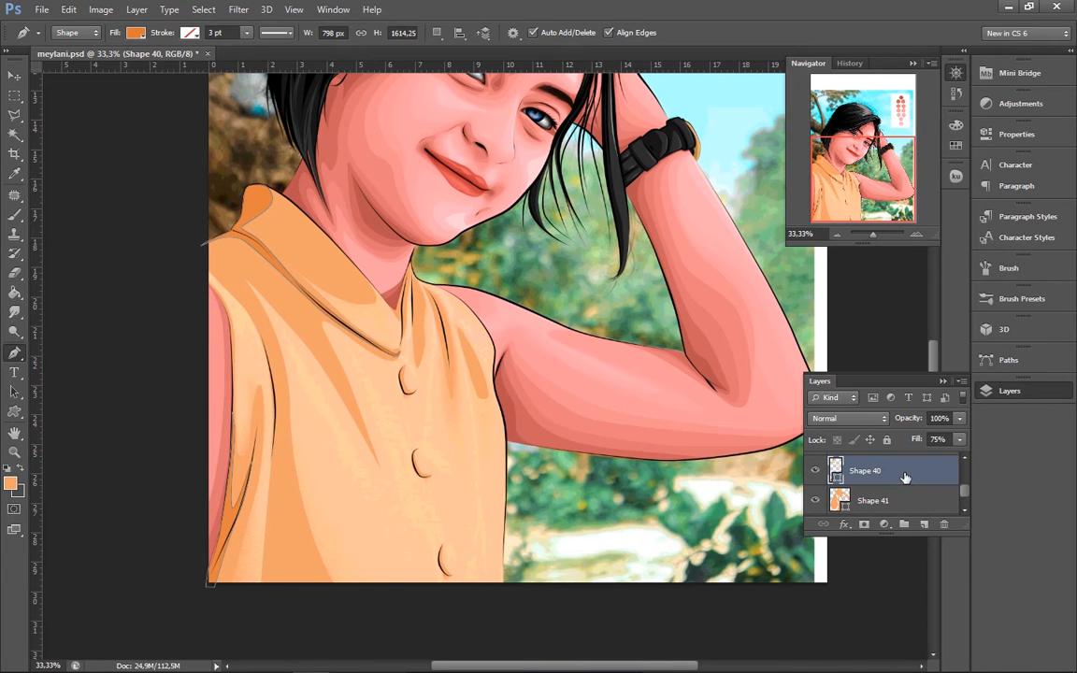
pyautogui.click(921, 501)
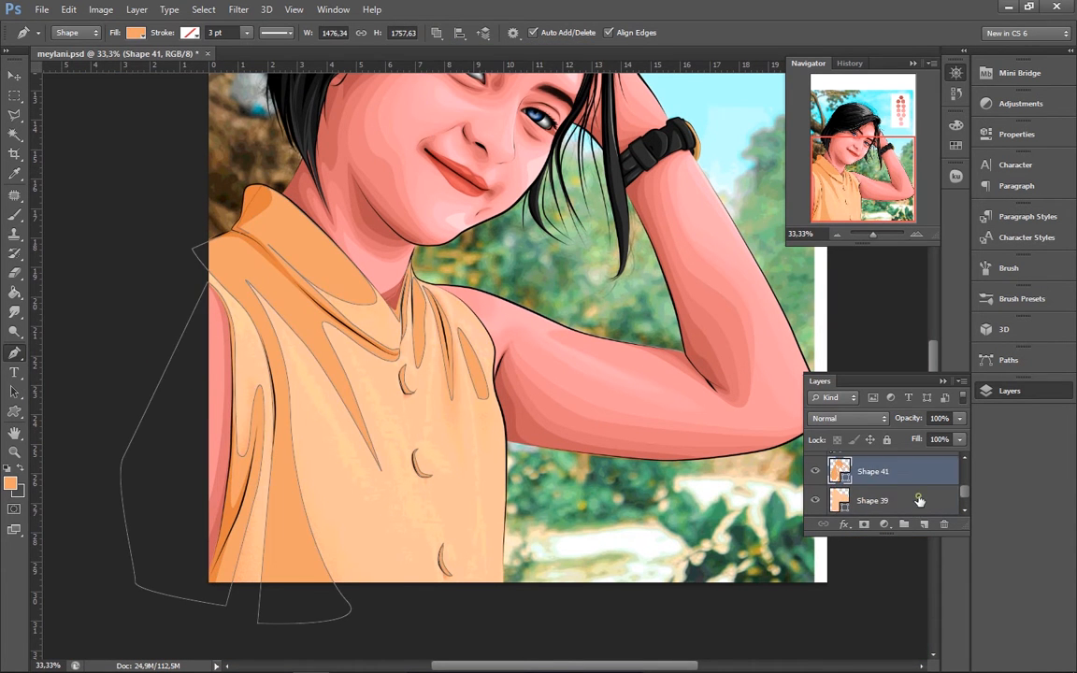
pyautogui.click(913, 477)
pyautogui.click(917, 234)
pyautogui.click(917, 234)
pyautogui.click(917, 234)
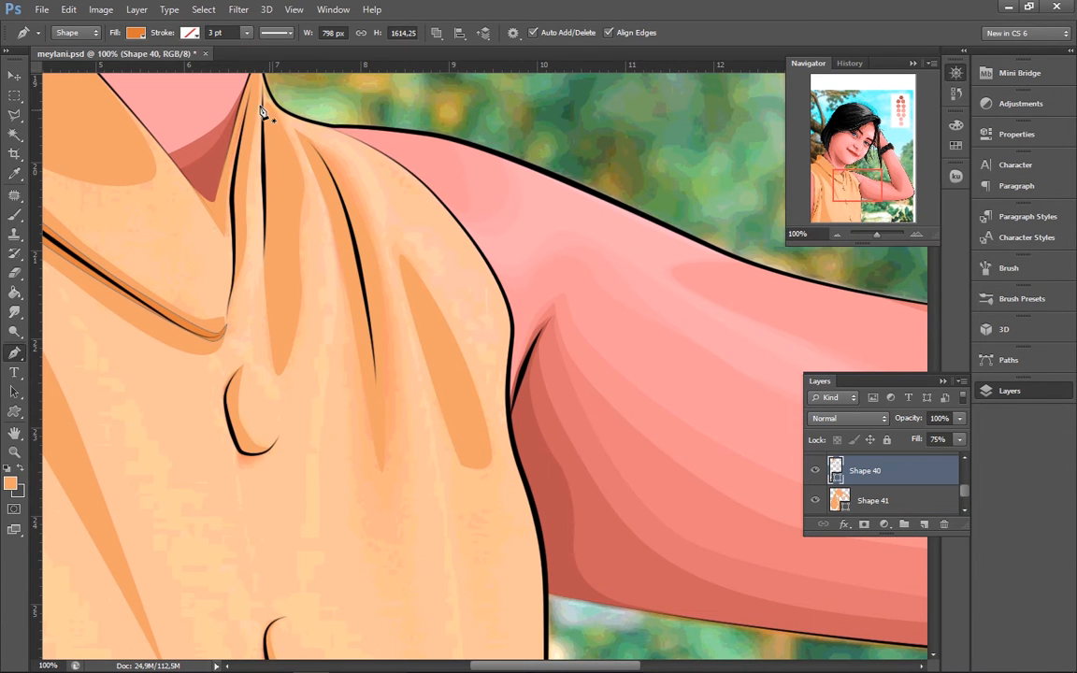
pyautogui.moveTo(250, 167); pyautogui.dragTo(520, 479)
pyautogui.moveTo(328, 379); pyautogui.dragTo(326, 479)
pyautogui.click(323, 515)
pyautogui.moveTo(317, 379); pyautogui.dragTo(314, 293)
pyautogui.click(311, 168)
# Trace a dark shadow along the inner edge of the collar opening, closing it over the neck
pyautogui.scroll(1, 289, 157)
pyautogui.moveTo(273, 184); pyautogui.dragTo(264, 236)
pyautogui.moveTo(229, 379); pyautogui.dragTo(225, 412)
pyautogui.click(227, 433)
pyautogui.click(169, 348)
pyautogui.moveTo(213, 165); pyautogui.dragTo(243, 110)
pyautogui.click(306, 88)
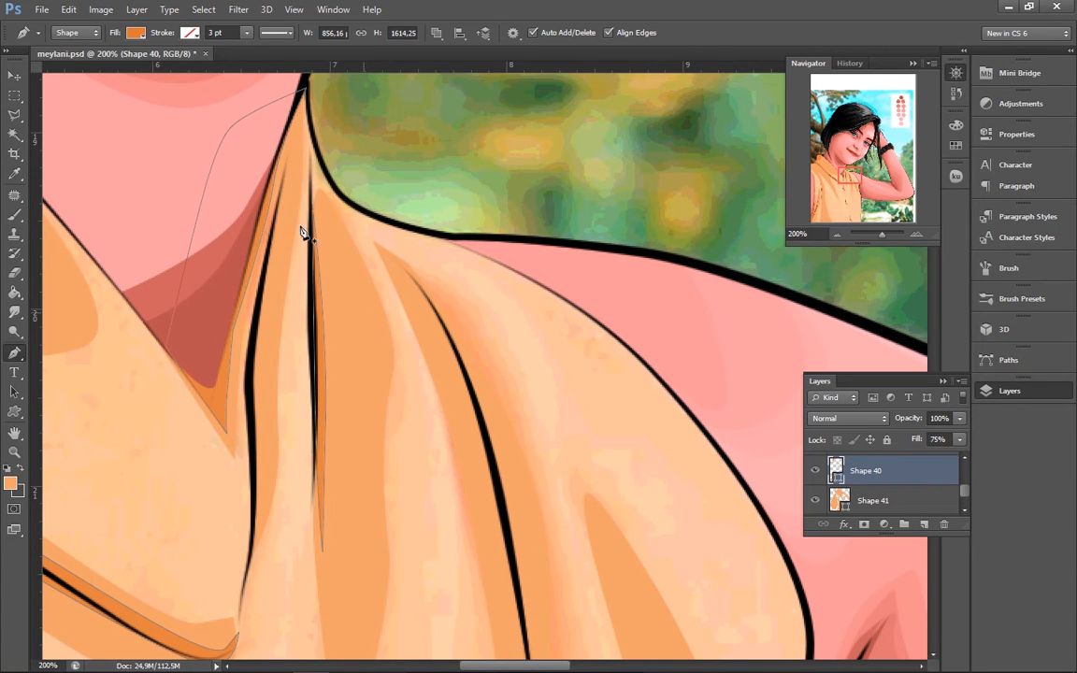
# Add a thin dark shadow along the black line of the collar opening
pyautogui.moveTo(251, 380)
pyautogui.mouseDown()
pyautogui.moveTo(254, 417)
pyautogui.moveTo(271, 323)
pyautogui.mouseUp()
pyautogui.click(255, 516)
pyautogui.click(286, 154)
# Trace a thin dark shadow along the curved fold line descending from the far shoulder
pyautogui.click(402, 266)
pyautogui.moveTo(479, 415); pyautogui.dragTo(497, 494)
pyautogui.scroll(-1, 554, 567)
pyautogui.click(525, 590)
pyautogui.scroll(-1, 529, 603)
pyautogui.click(535, 621)
pyautogui.moveTo(455, 296); pyautogui.dragTo(454, 292)
pyautogui.click(402, 183)
# Trace the dark shadow down the inner side of the top button's outline
pyautogui.moveTo(682, 585); pyautogui.dragTo(495, 287)
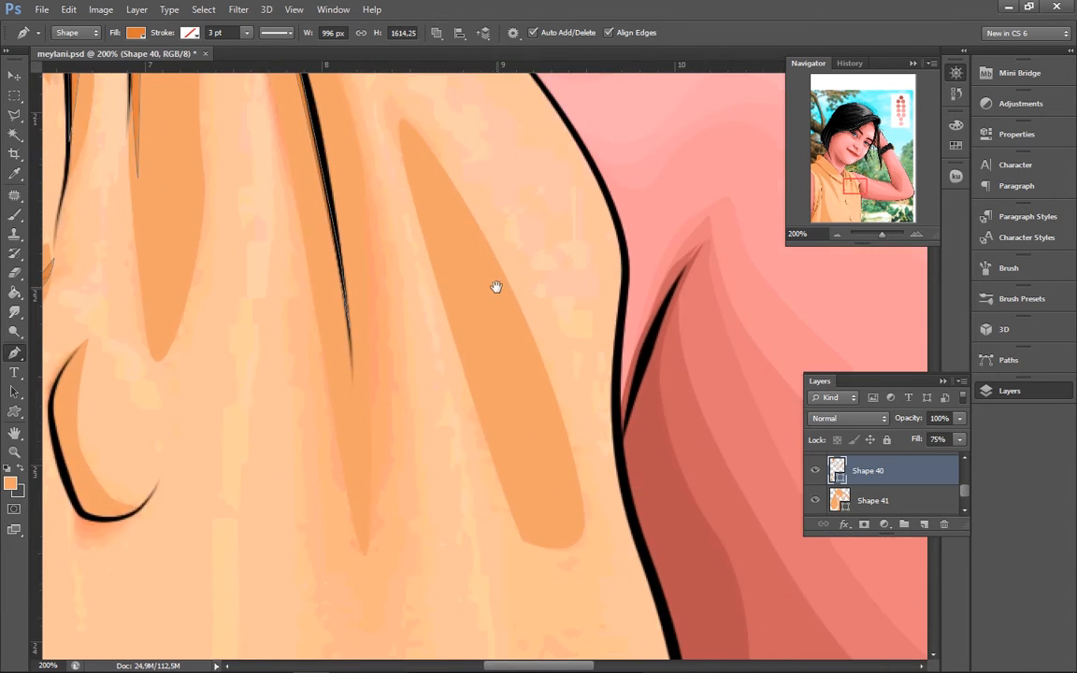
pyautogui.moveTo(127, 419); pyautogui.dragTo(523, 365)
pyautogui.click(916, 235)
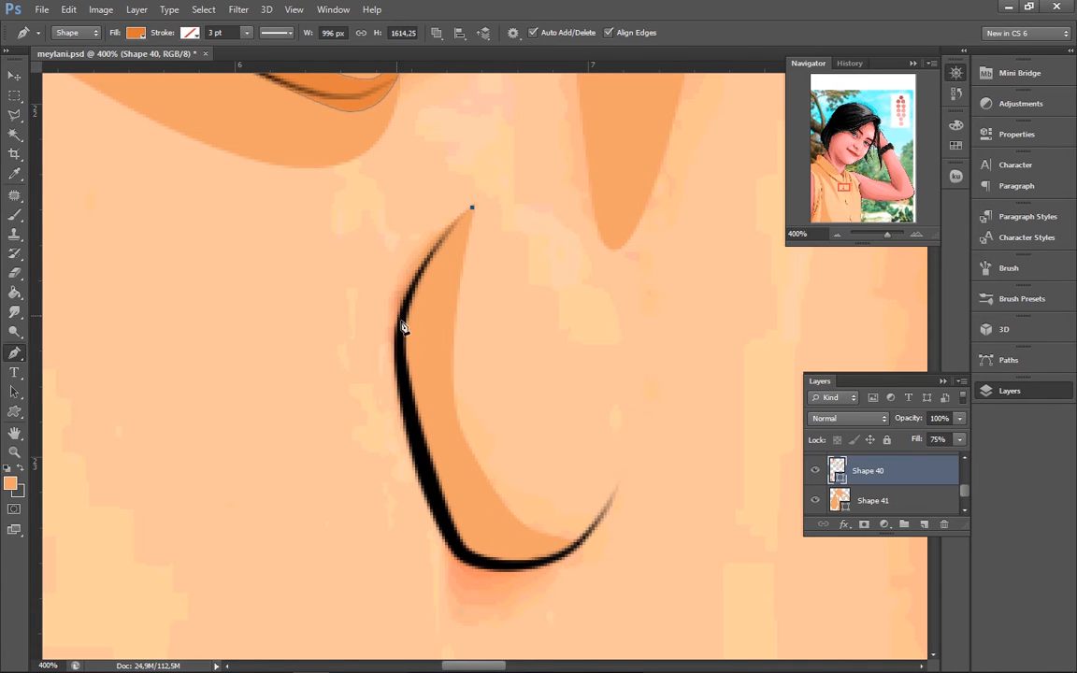
pyautogui.moveTo(415, 369); pyautogui.dragTo(418, 369)
pyautogui.moveTo(454, 492); pyautogui.dragTo(474, 524)
pyautogui.moveTo(532, 549); pyautogui.dragTo(556, 550)
pyautogui.click(580, 548)
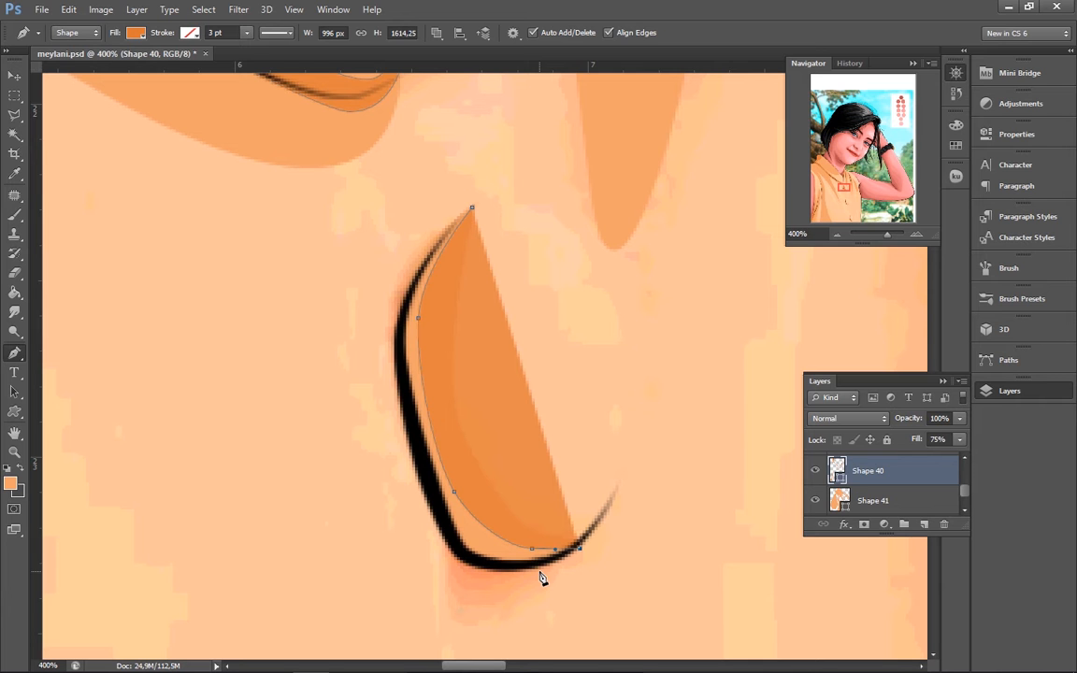
# Save the document and close the top button's dark shadow around the outer side of its outline
pyautogui.hotkey('ctrl', 's')
pyautogui.moveTo(510, 578); pyautogui.dragTo(510, 577)
pyautogui.moveTo(436, 538); pyautogui.dragTo(412, 464)
pyautogui.moveTo(392, 323); pyautogui.dragTo(408, 267)
pyautogui.click(473, 206)
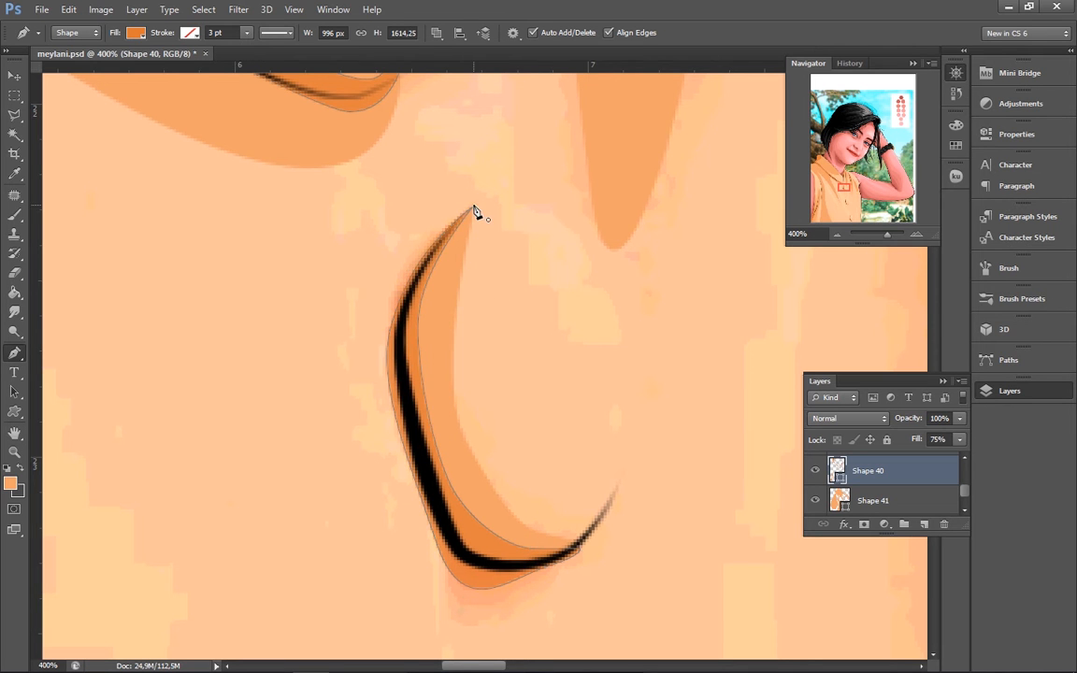
# Trace a dark shadow along the outer side of the second button's outline
pyautogui.click(847, 202)
pyautogui.scroll(-1, 361, 294)
pyautogui.click(846, 189)
pyautogui.click(849, 204)
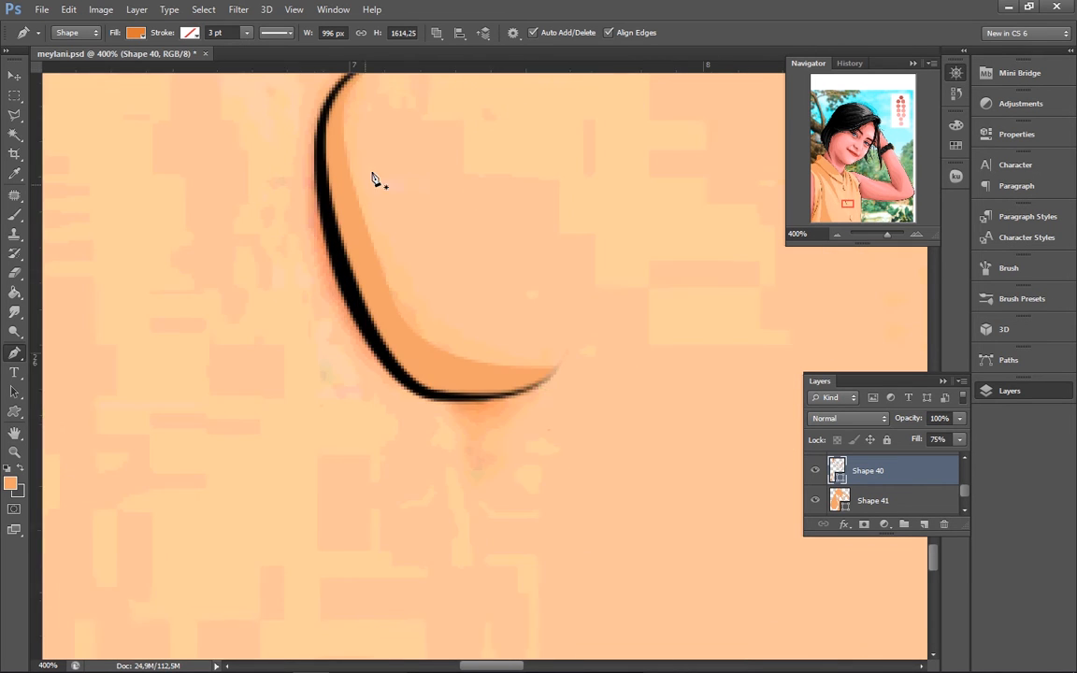
pyautogui.scroll(1, 692, 225)
pyautogui.click(548, 426)
pyautogui.moveTo(401, 439); pyautogui.dragTo(402, 438)
pyautogui.moveTo(312, 273); pyautogui.dragTo(306, 159)
pyautogui.moveTo(347, 118); pyautogui.dragTo(381, 104)
# Close the second button's dark shadow along the inner side of its outline
pyautogui.click(387, 102)
pyautogui.moveTo(332, 162); pyautogui.dragTo(327, 191)
pyautogui.moveTo(370, 332); pyautogui.dragTo(385, 369)
pyautogui.moveTo(433, 423); pyautogui.dragTo(487, 431)
pyautogui.click(548, 426)
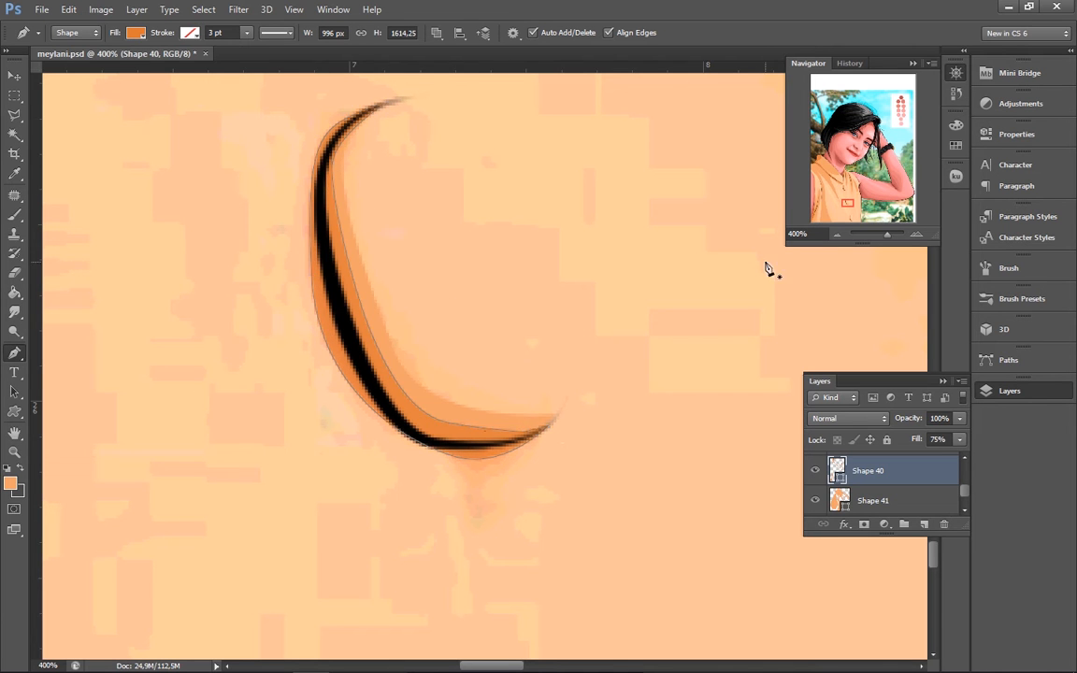
# Trace and close a dark shadow on both sides of the third button's outline
pyautogui.click(853, 218)
pyautogui.moveTo(207, 518); pyautogui.dragTo(212, 510)
pyautogui.moveTo(265, 602); pyautogui.dragTo(397, 439)
pyautogui.click(334, 648)
pyautogui.moveTo(311, 160); pyautogui.dragTo(326, 89)
pyautogui.moveTo(329, 130); pyautogui.dragTo(276, 421)
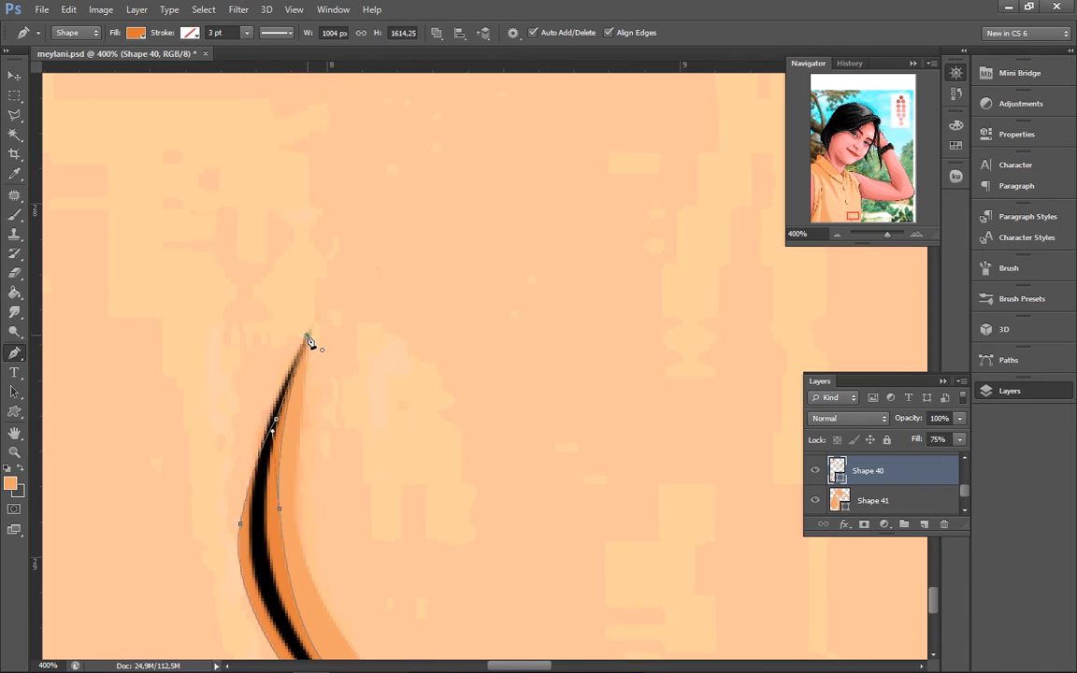
pyautogui.click(307, 337)
# Trace a thin dark shadow along the long fold line between the near armhole and the chest
pyautogui.click(821, 216)
pyautogui.hotkey('ctrl', '0')
pyautogui.click(917, 234)
pyautogui.click(918, 234)
pyautogui.moveTo(517, 396); pyautogui.dragTo(764, 174)
pyautogui.click(918, 234)
pyautogui.click(917, 234)
pyautogui.click(917, 233)
pyautogui.moveTo(509, 450); pyautogui.dragTo(505, 520)
pyautogui.click(497, 586)
pyautogui.moveTo(460, 206); pyautogui.dragTo(457, 195)
pyautogui.click(433, 133)
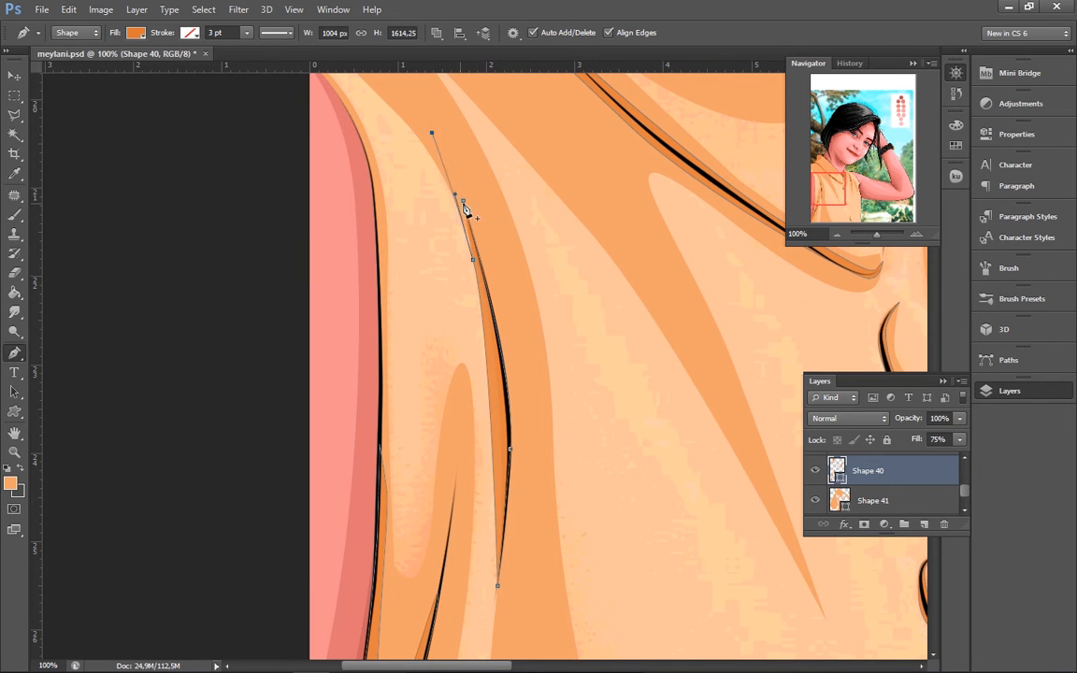
pyautogui.click(463, 200)
# Create a new layer above the dark shadow shape and choose a light peach foreground colour
pyautogui.moveTo(633, 178); pyautogui.dragTo(633, 311)
pyautogui.moveTo(594, 171); pyautogui.dragTo(572, 380)
pyautogui.click(838, 235)
pyautogui.click(838, 235)
pyautogui.click(924, 525)
pyautogui.click(11, 483)
pyautogui.click(745, 320)
pyautogui.press('Return')
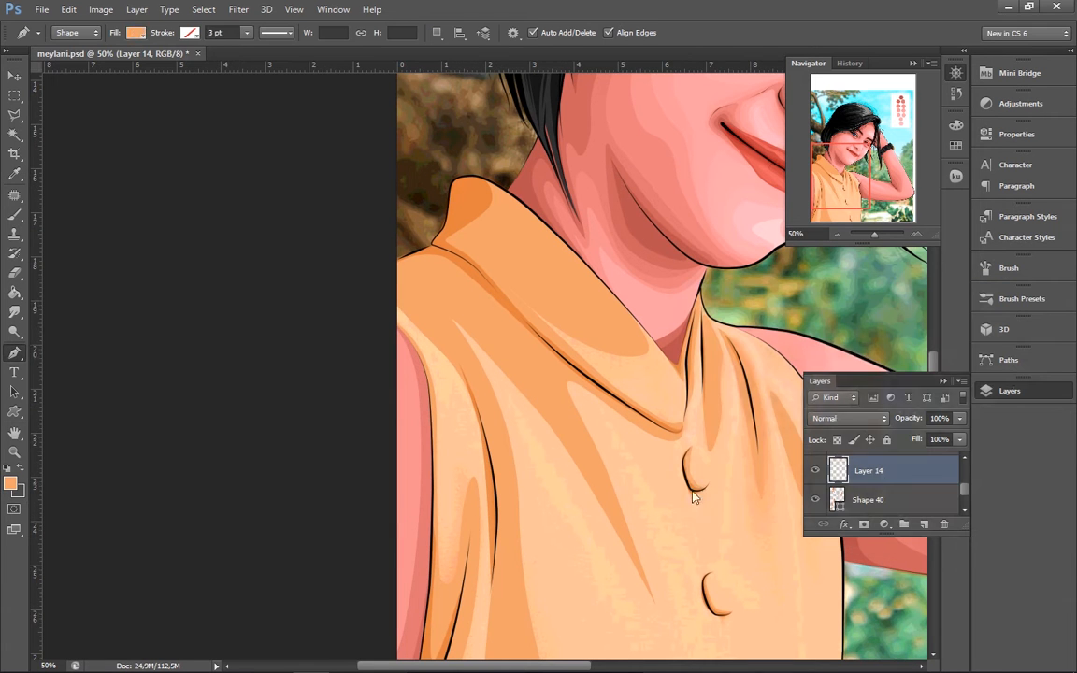
# Move the new layer below both shadow shape layers, directly above the base shirt shape
pyautogui.moveTo(905, 477); pyautogui.dragTo(923, 507)
pyautogui.scroll(-1, 924, 498)
pyautogui.moveTo(849, 479); pyautogui.dragTo(907, 507)
pyautogui.scroll(-1, 913, 489)
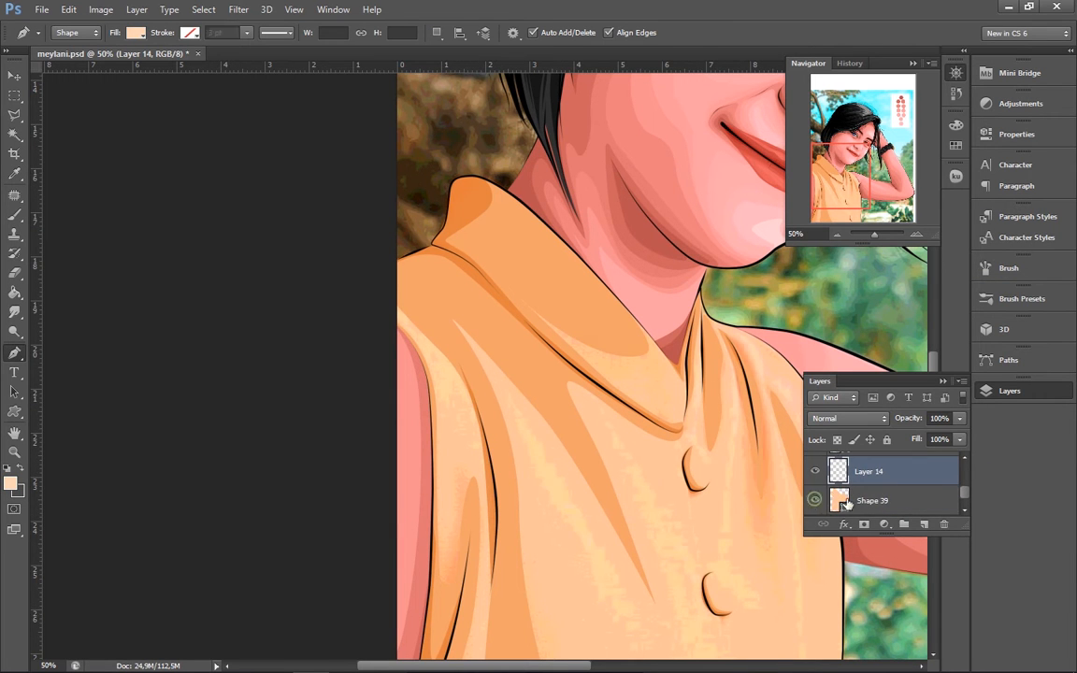
# Trace and close a light peach highlight around the near armhole, extending past the canvas edge
pyautogui.click(384, 291)
pyautogui.moveTo(433, 362); pyautogui.dragTo(465, 437)
pyautogui.click(410, 626)
pyautogui.moveTo(300, 513); pyautogui.dragTo(283, 466)
pyautogui.click(382, 288)
# Trace a narrow light highlight running diagonally down the chest beside the long mid-tone fold
pyautogui.click(506, 391)
pyautogui.moveTo(599, 596); pyautogui.dragTo(627, 638)
pyautogui.scroll(-1, 627, 637)
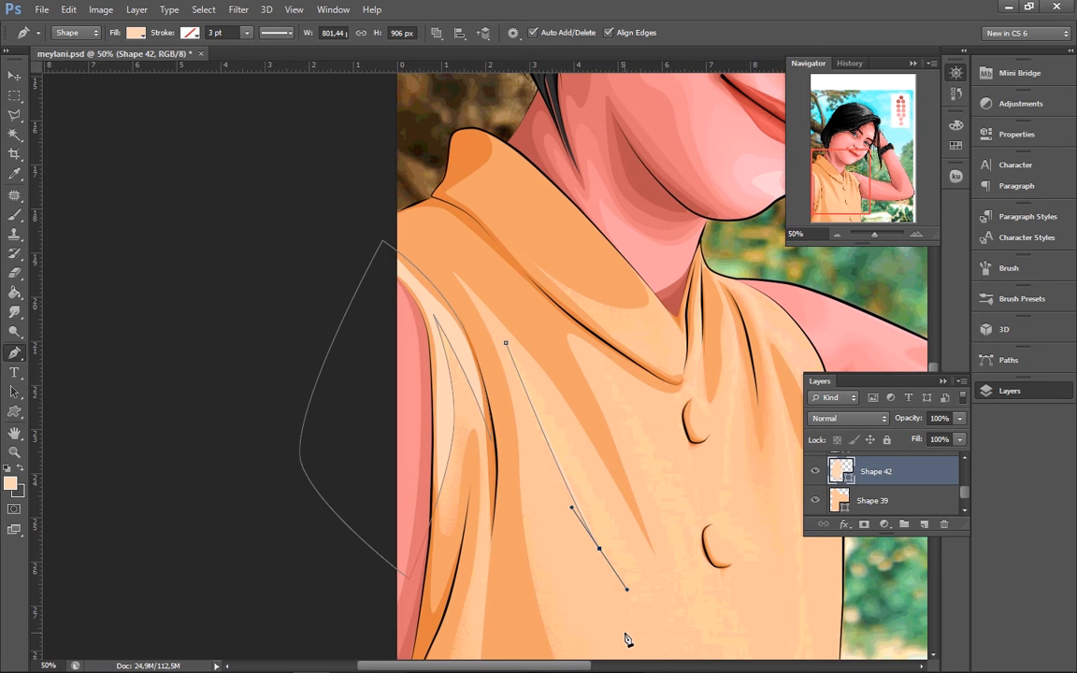
pyautogui.click(506, 343)
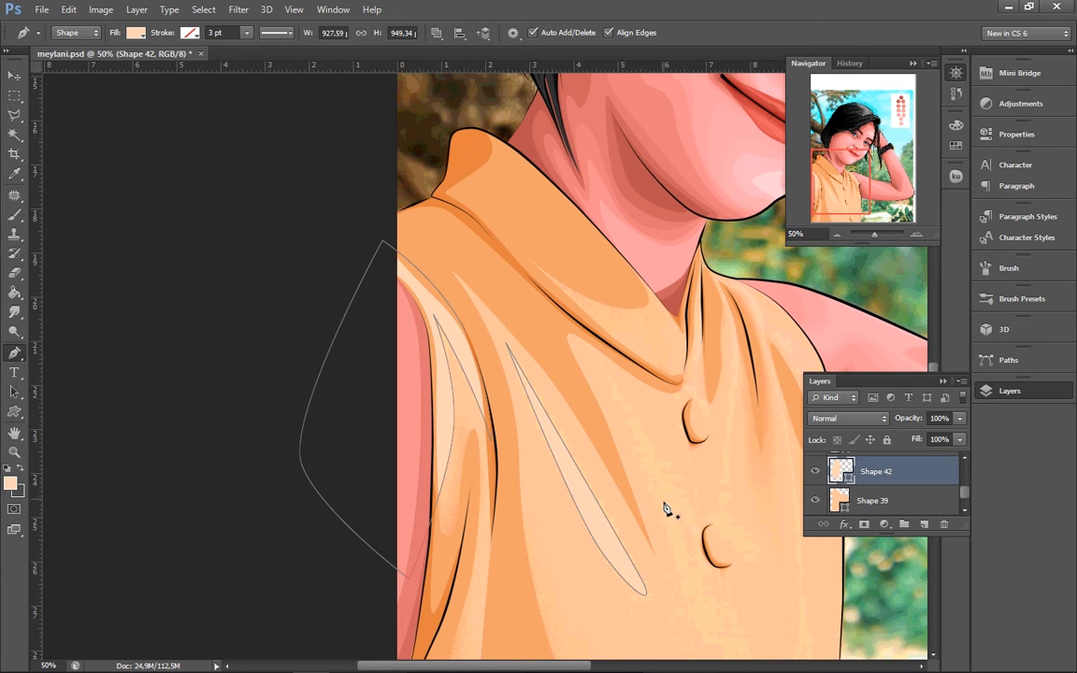
# Trace and close a light highlight on the front tip of the collar, along its inner edge
pyautogui.click(653, 281)
pyautogui.moveTo(680, 353); pyautogui.dragTo(663, 363)
pyautogui.moveTo(617, 248); pyautogui.dragTo(661, 287)
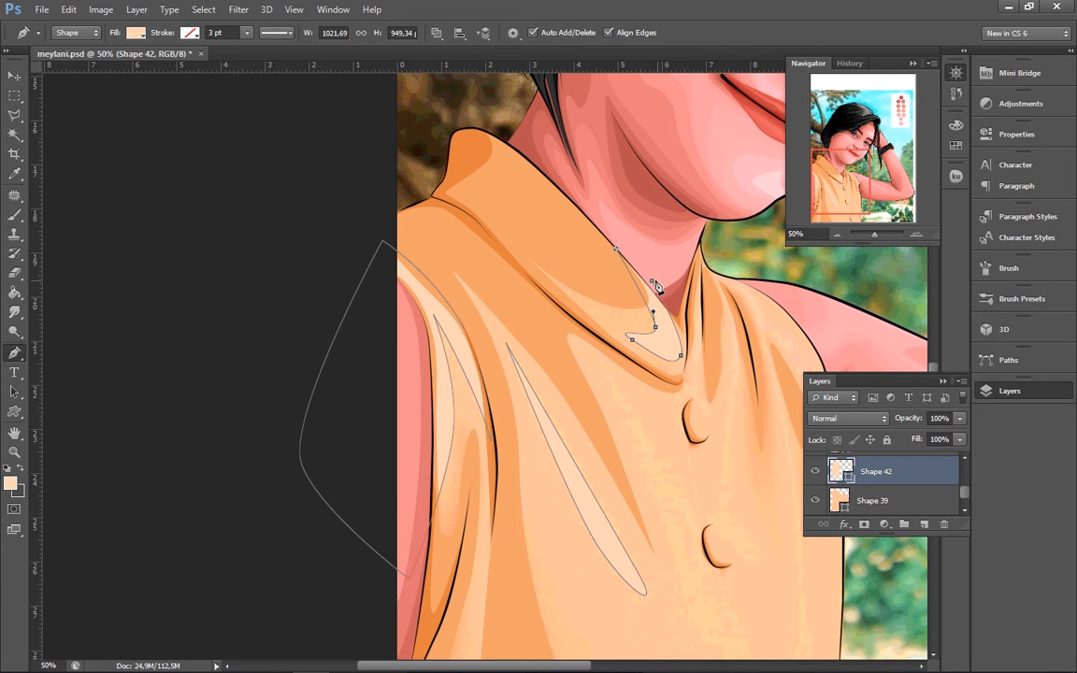
# Trace a long light highlight from below the collar fold down along the buttons to the third button at the hem
pyautogui.click(664, 541)
pyautogui.moveTo(606, 372); pyautogui.dragTo(627, 386)
pyautogui.moveTo(698, 513); pyautogui.dragTo(701, 523)
pyautogui.click(727, 590)
pyautogui.moveTo(731, 594); pyautogui.dragTo(659, 407)
pyautogui.moveTo(679, 555); pyautogui.dragTo(659, 626)
pyautogui.hotkey('ctrl', 'z')
pyautogui.moveTo(676, 512); pyautogui.dragTo(678, 558)
pyautogui.moveTo(626, 459); pyautogui.dragTo(601, 396)
pyautogui.click(595, 356)
# Trace a narrow light highlight strip from the near armhole fold down past the shirt's lower edge
pyautogui.click(380, 561)
pyautogui.moveTo(413, 346); pyautogui.dragTo(413, 296)
pyautogui.click(414, 251)
pyautogui.moveTo(432, 496); pyautogui.dragTo(413, 590)
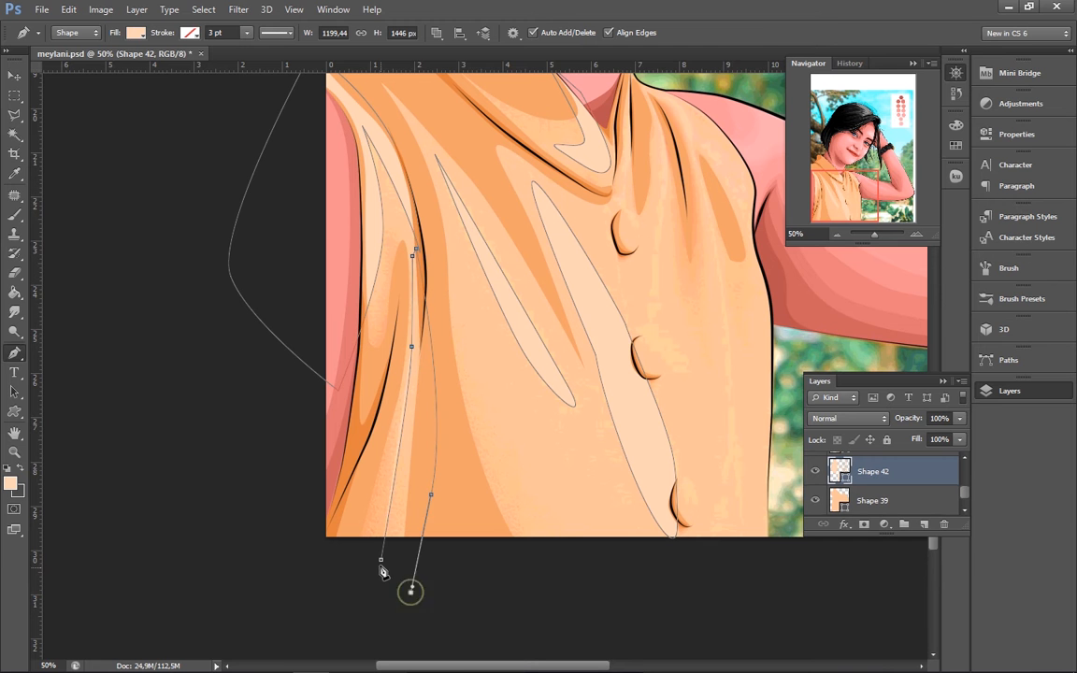
pyautogui.click(412, 591)
pyautogui.click(381, 560)
# Trace a long tapering light highlight down the far side of the shirt front, past the lower canvas edge
pyautogui.click(708, 550)
pyautogui.moveTo(717, 251); pyautogui.dragTo(708, 222)
pyautogui.click(698, 170)
pyautogui.hotkey('ctrl', 'z')
pyautogui.moveTo(738, 440); pyautogui.dragTo(736, 568)
pyautogui.click(711, 578)
pyautogui.click(708, 550)
# Trace a thin vertical light highlight between the collar-side shadow and the dark fold line on the far chest
pyautogui.moveTo(725, 144); pyautogui.dragTo(602, 281)
pyautogui.click(916, 233)
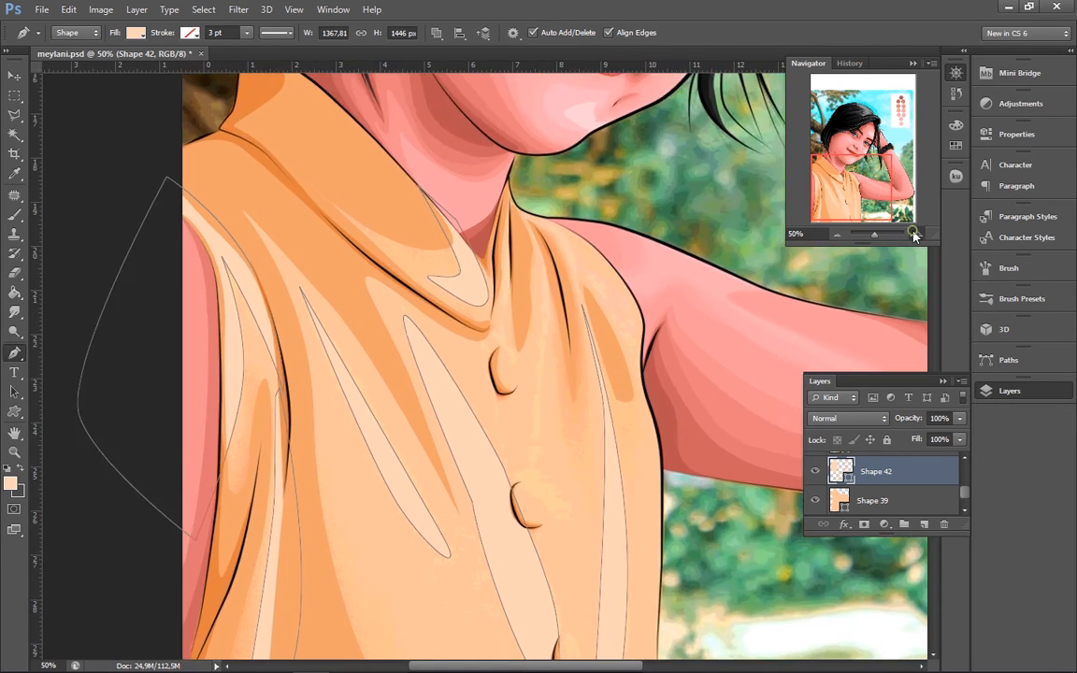
pyautogui.click(915, 234)
pyautogui.moveTo(599, 466); pyautogui.dragTo(606, 353)
pyautogui.moveTo(598, 221); pyautogui.dragTo(569, 107)
pyautogui.hotkey('ctrl', 'z')
pyautogui.click(562, 95)
pyautogui.moveTo(586, 203); pyautogui.dragTo(586, 238)
pyautogui.press('Return')
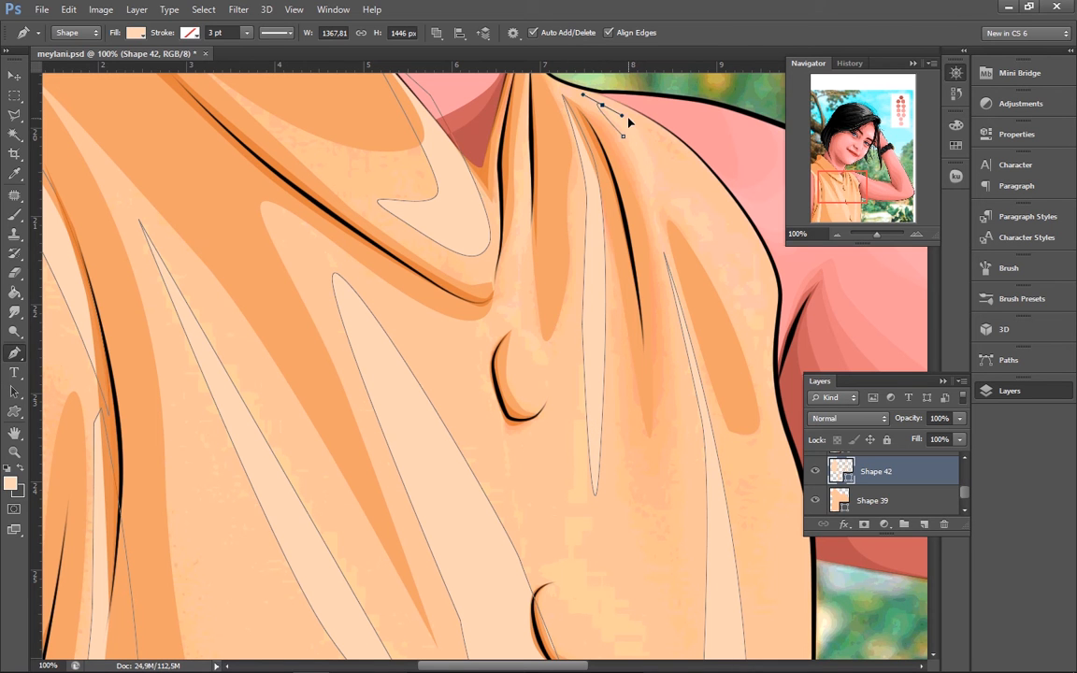
# Trace two light highlights on the far side, one on the shoulder and one beside the armhole shadow
pyautogui.click(657, 232)
pyautogui.moveTo(658, 168); pyautogui.dragTo(733, 219)
pyautogui.click(624, 137)
pyautogui.press('Return')
pyautogui.click(673, 204)
pyautogui.moveTo(765, 287); pyautogui.dragTo(766, 335)
pyautogui.click(765, 381)
pyautogui.click(672, 204)
pyautogui.press('Return')
# Trace thin light highlights along the open edges of the three shirt buttons, opposite their dark outlines
pyautogui.press('space')
pyautogui.moveTo(634, 438); pyautogui.dragTo(534, 248)
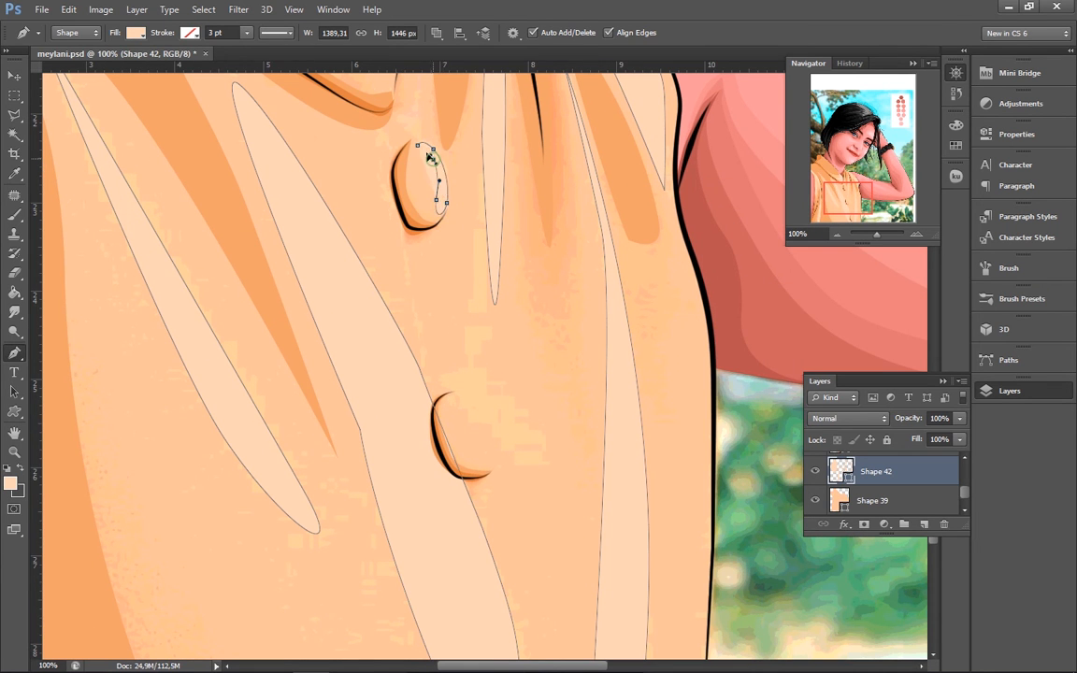
pyautogui.moveTo(488, 430); pyautogui.dragTo(441, 397)
pyautogui.scroll(-2, 498, 482)
pyautogui.moveTo(452, 343); pyautogui.dragTo(446, 341)
pyautogui.scroll(-2, 530, 399)
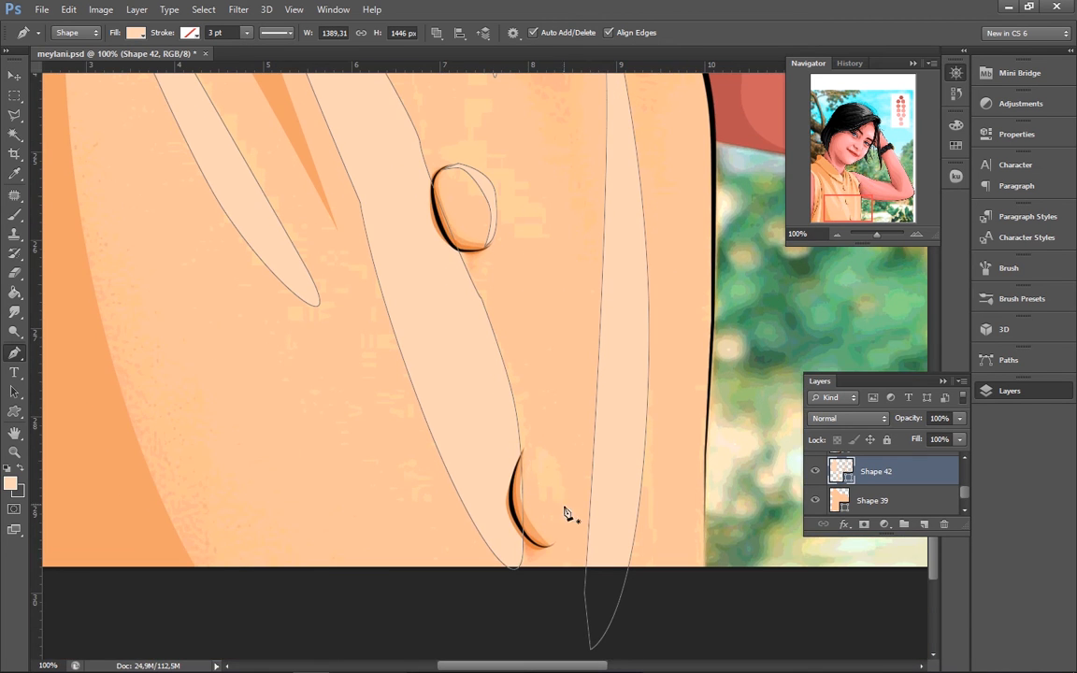
pyautogui.moveTo(532, 448); pyautogui.dragTo(541, 444)
pyautogui.moveTo(560, 524); pyautogui.dragTo(564, 548)
pyautogui.keyDown('ctrl'); pyautogui.click(573, 546); pyautogui.keyUp('ctrl')
# Select the base shirt shape layer, hide the reference photo layer and view the whole portrait
pyautogui.click(838, 234)
pyautogui.click(838, 234)
pyautogui.click(838, 234)
pyautogui.scroll(-1, 921, 477)
pyautogui.click(921, 474)
pyautogui.click(815, 502)
pyautogui.scroll(2, 618, 404)
pyautogui.scroll(1, 611, 277)
pyautogui.scroll(-2, 598, 281)
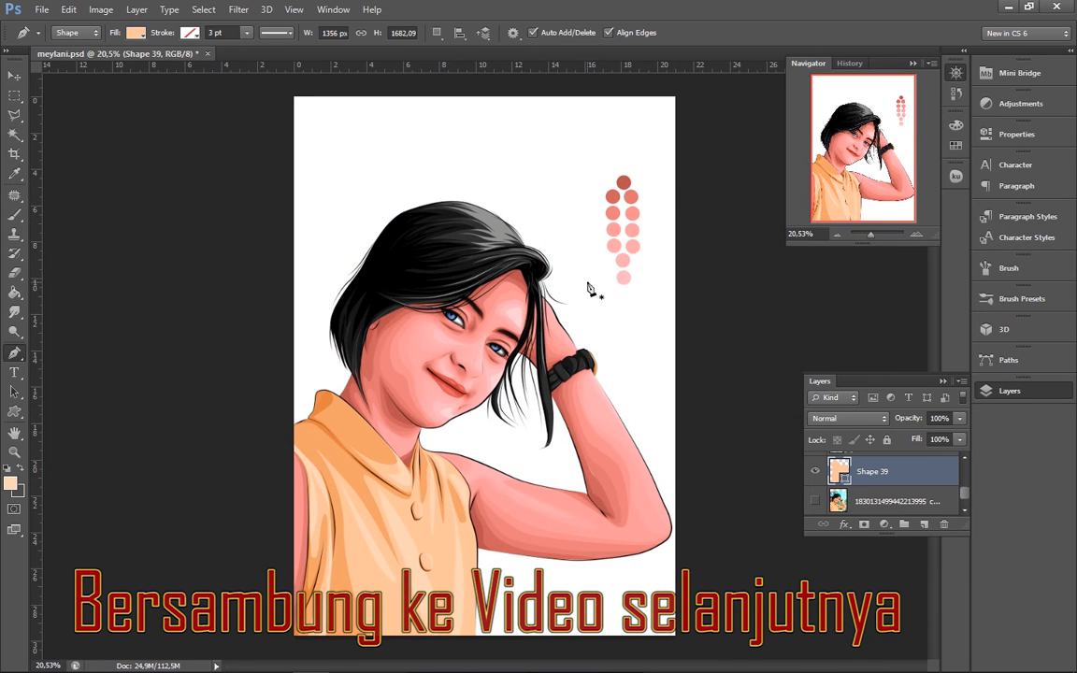